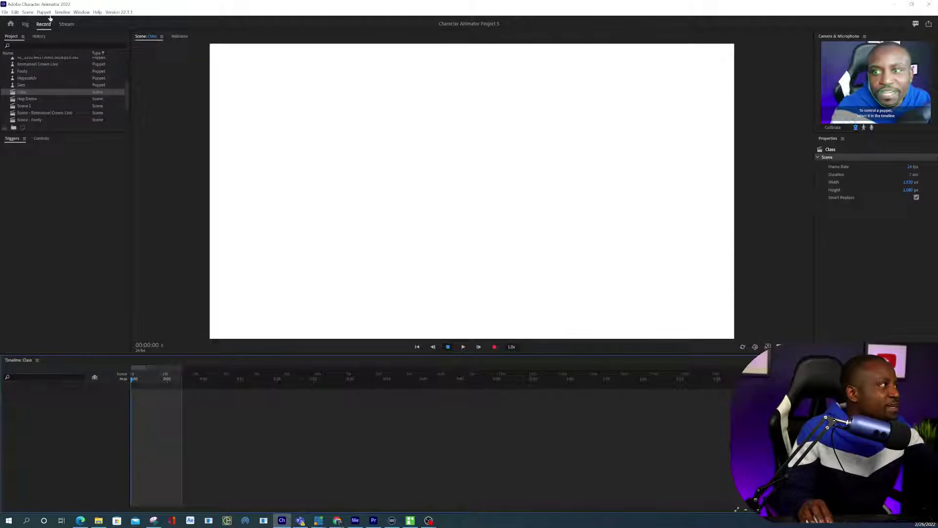
# Step: Remove the Triggers panel from the workspace
pyautogui.click(83, 12)
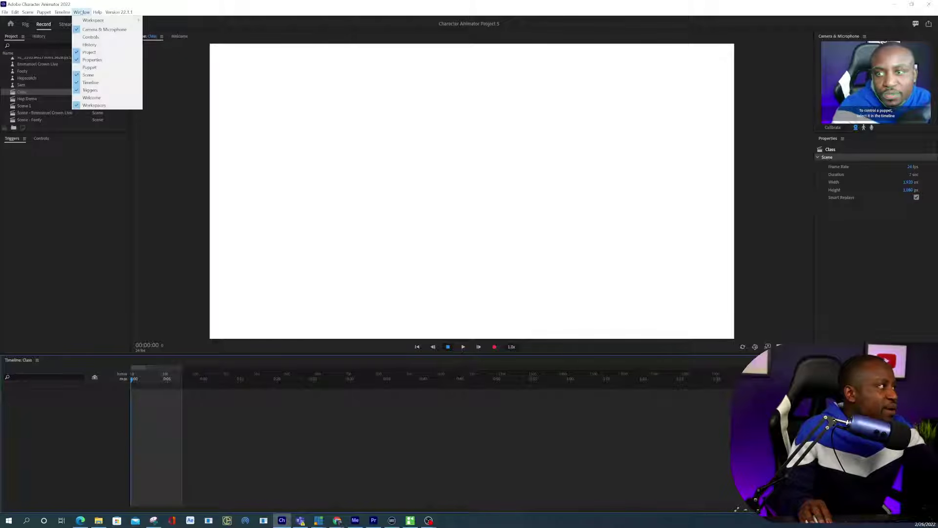
pyautogui.click(91, 91)
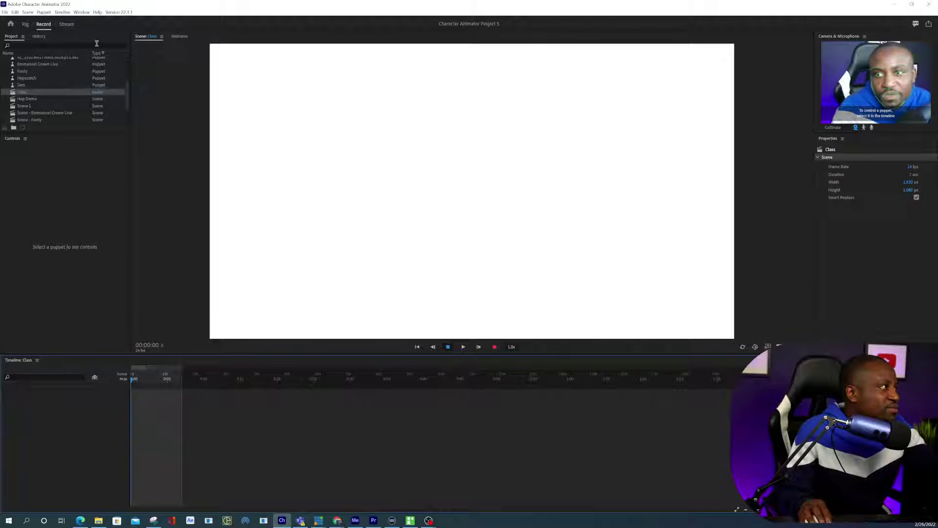
# Step: Show the welcome page and open the Sam superhero example puppet in its own scene
pyautogui.click(85, 10)
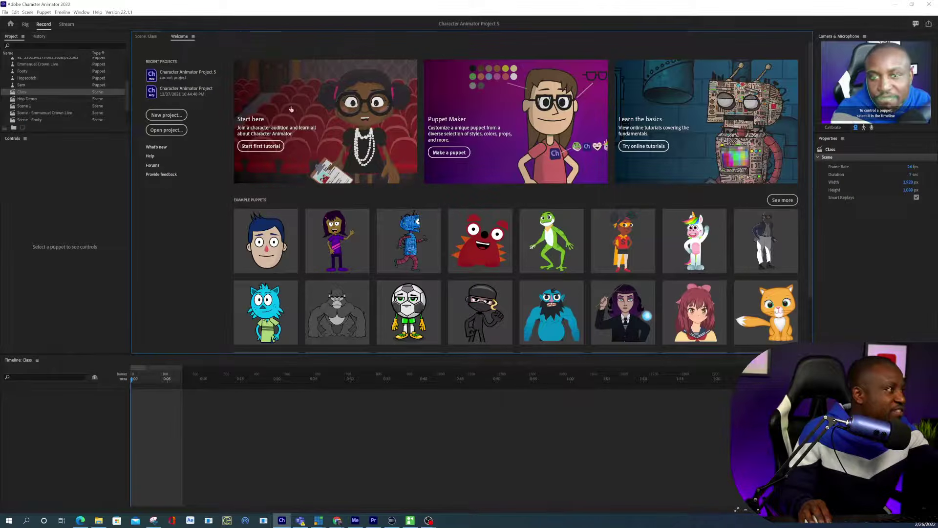
pyautogui.scroll(-2, 291, 109)
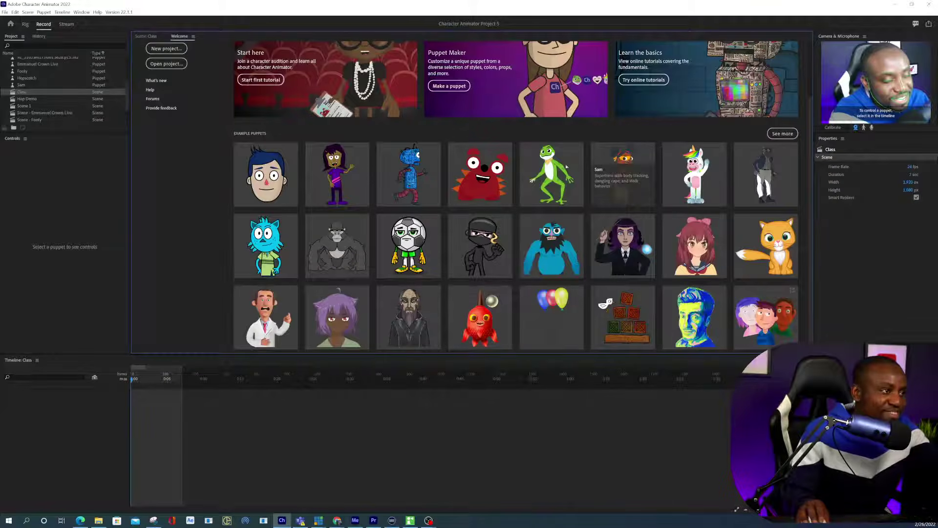
pyautogui.click(617, 168)
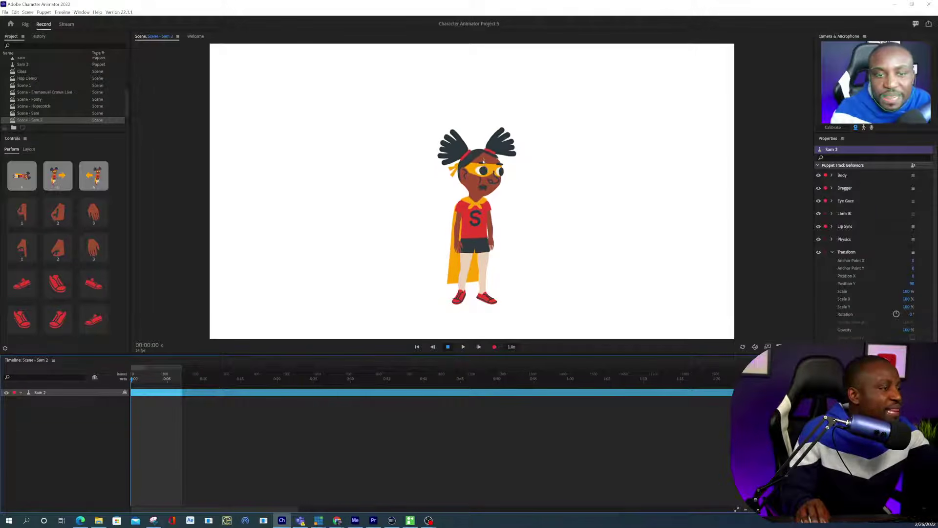
# Step: Try out dragging Sam 2's body and forearm in the scene to bend the arm forward
pyautogui.moveTo(483, 161)
pyautogui.mouseDown()
pyautogui.moveTo(429, 209)
pyautogui.moveTo(415, 202)
pyautogui.moveTo(448, 195)
pyautogui.moveTo(454, 215)
pyautogui.mouseUp()
pyautogui.moveTo(491, 240)
pyautogui.mouseDown()
pyautogui.moveTo(509, 269)
pyautogui.moveTo(492, 222)
pyautogui.mouseUp()
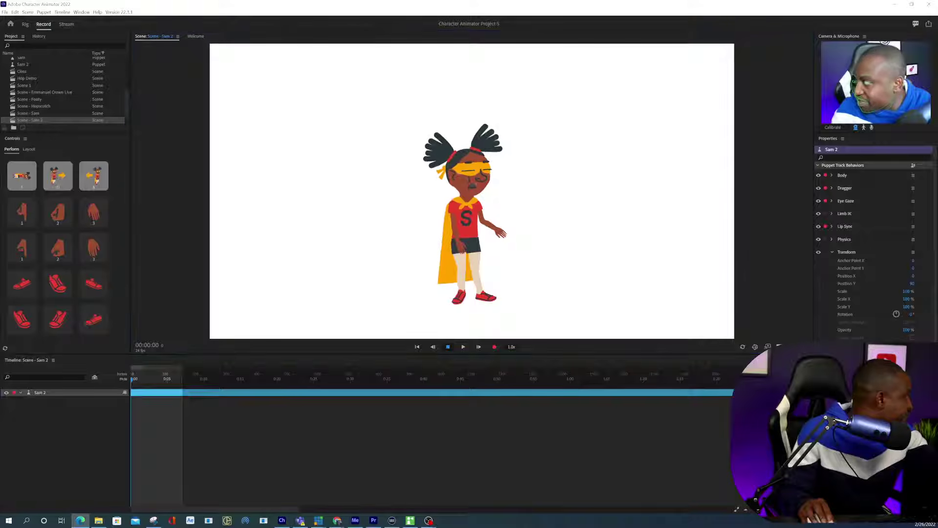
pyautogui.click(448, 218)
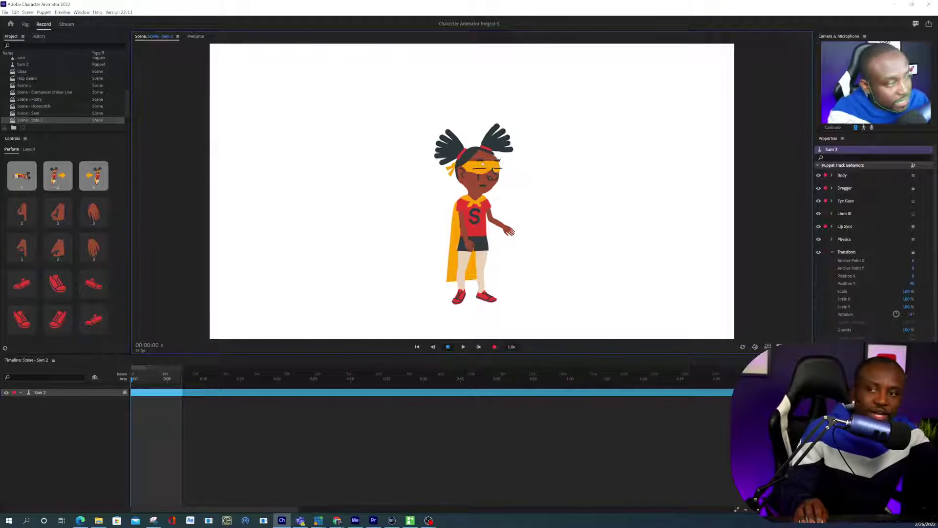
# Step: Find the Hopscotch puppet among the project items and add it to the timeline below the Sam 2 track
pyautogui.moveTo(127, 99); pyautogui.dragTo(126, 73)
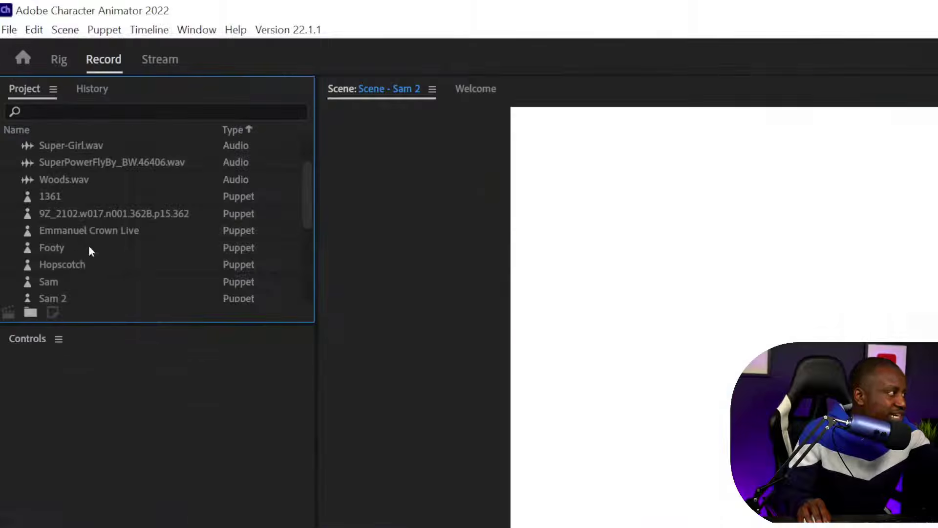
pyautogui.scroll(-2, 60, 155)
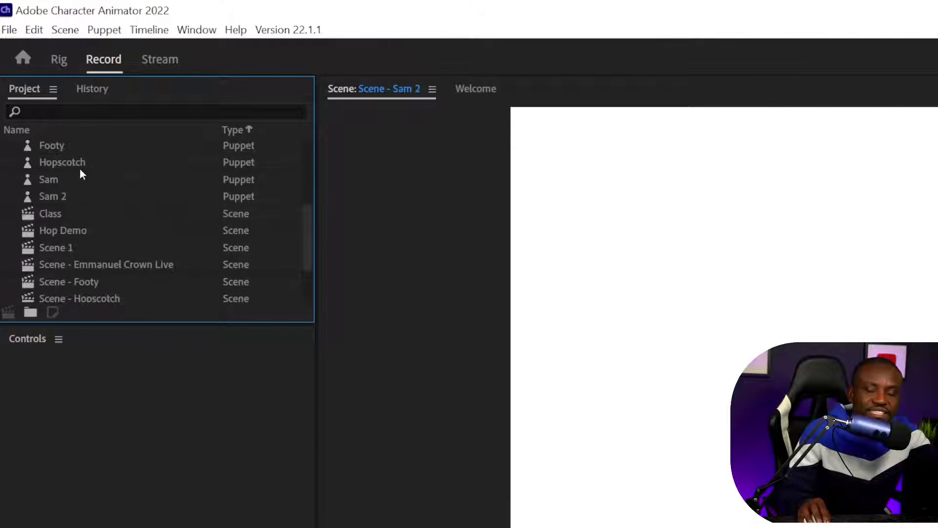
pyautogui.click(56, 181)
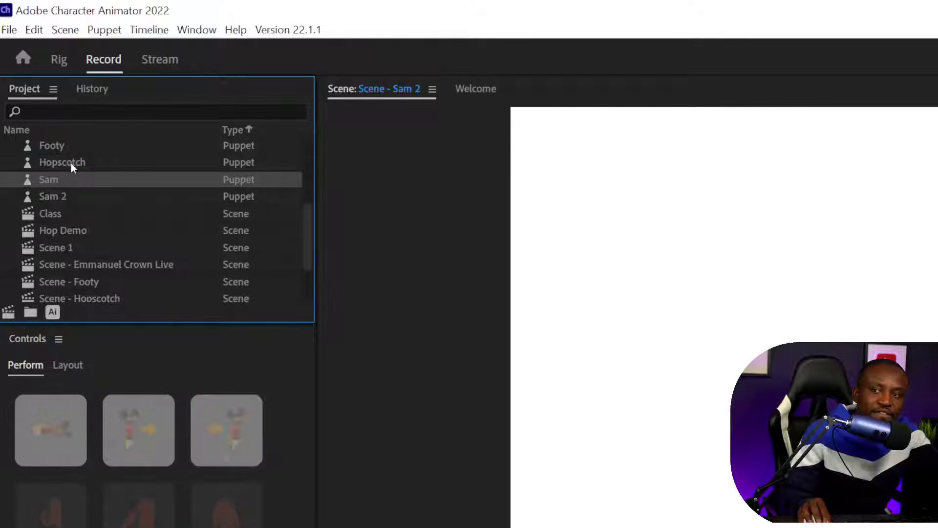
pyautogui.click(70, 162)
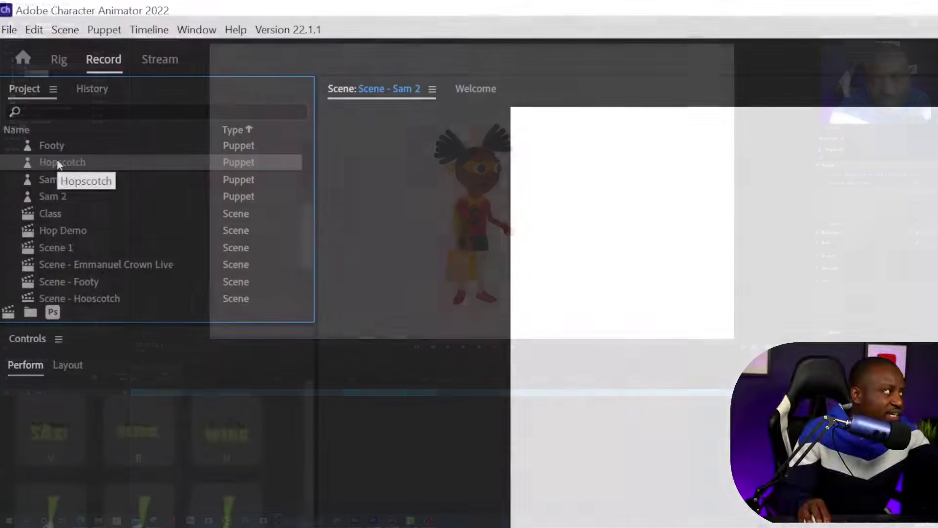
pyautogui.moveTo(25, 67); pyautogui.dragTo(70, 119)
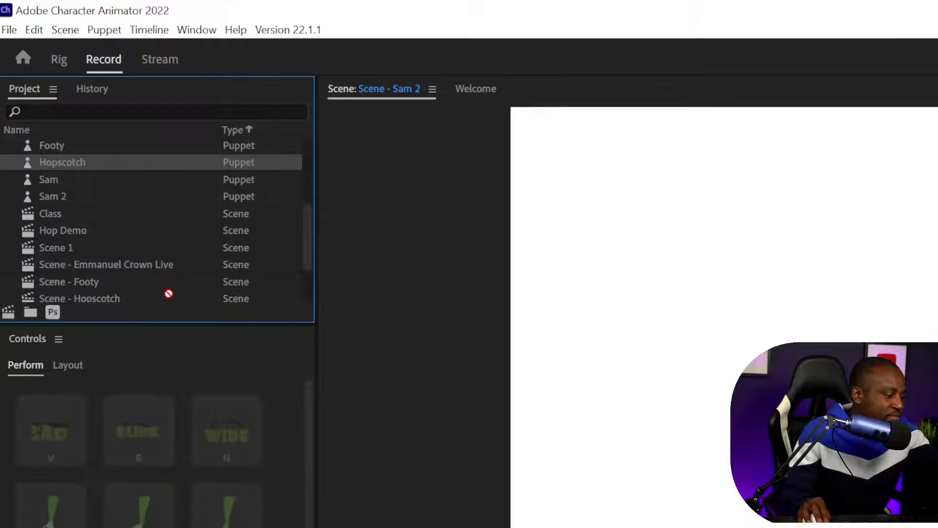
pyautogui.moveTo(168, 293); pyautogui.dragTo(99, 421)
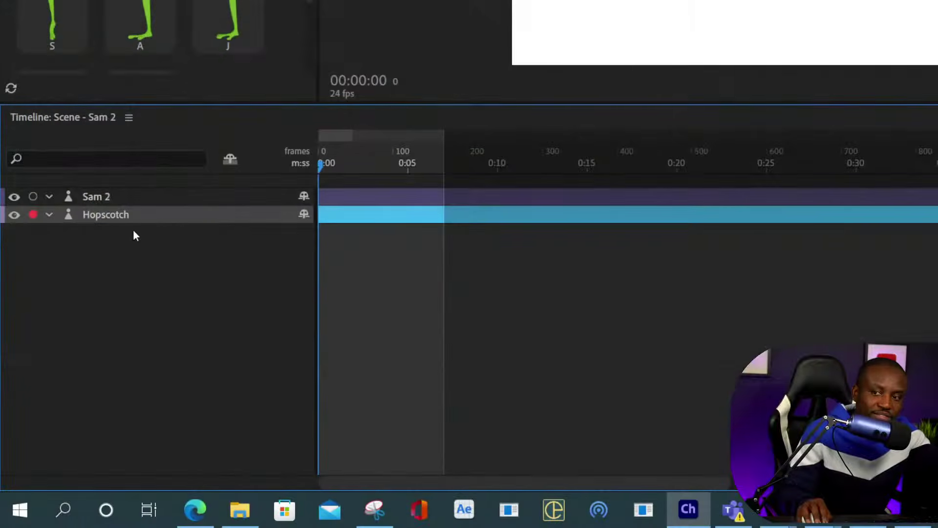
# Step: Switch the active puppet between the Sam 2 and Hopscotch tracks, and move the playhead to 00:05:19
pyautogui.click(111, 197)
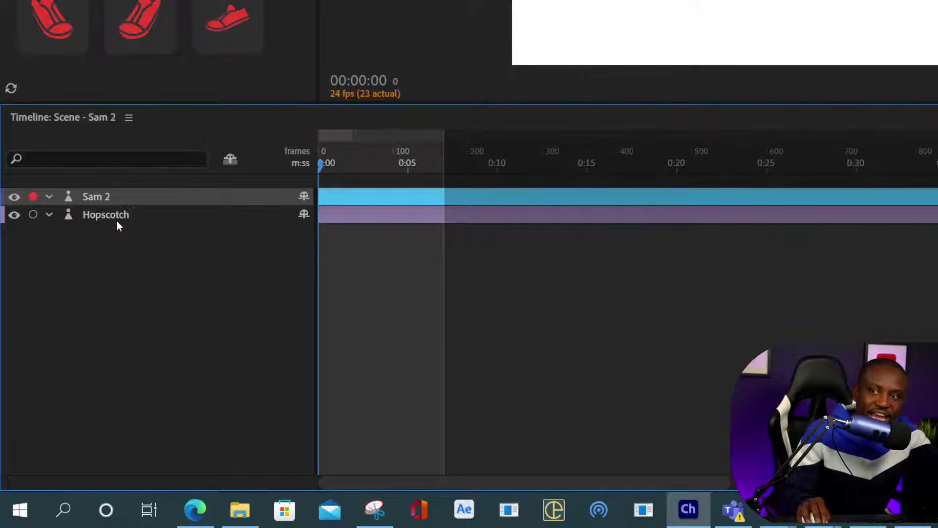
pyautogui.click(117, 219)
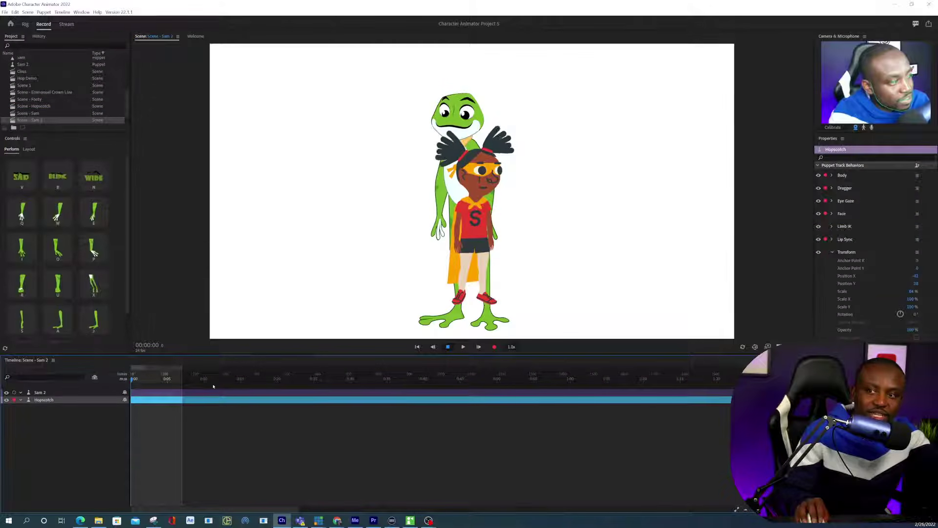
pyautogui.click(172, 389)
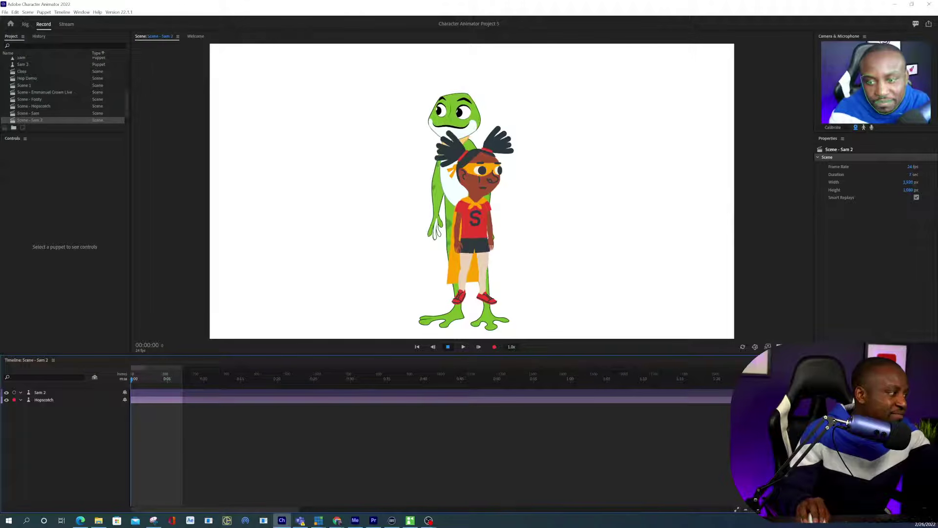
pyautogui.moveTo(151, 379); pyautogui.dragTo(173, 373)
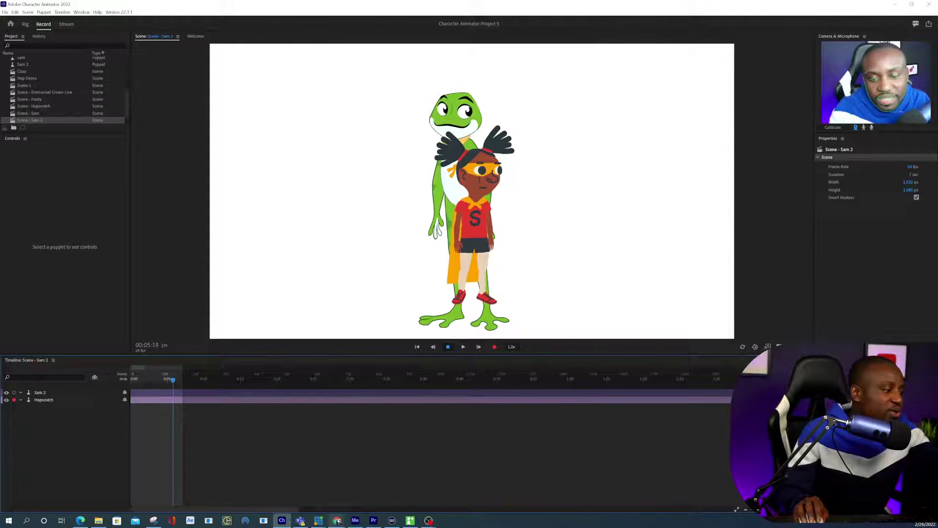
# Step: Switch to the browser, view the Freepik summer camp vector page, highlight its web address and return to Character Animator
pyautogui.moveTo(338, 522)
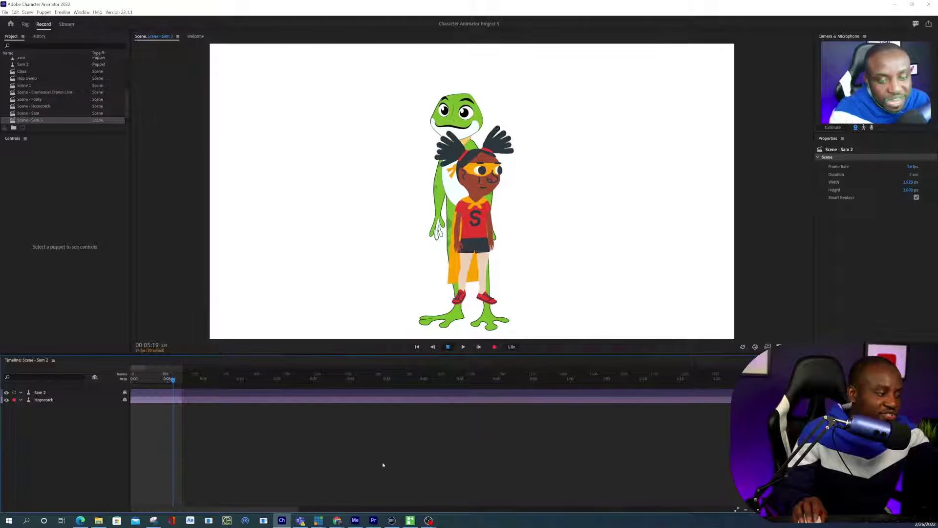
pyautogui.click(344, 486)
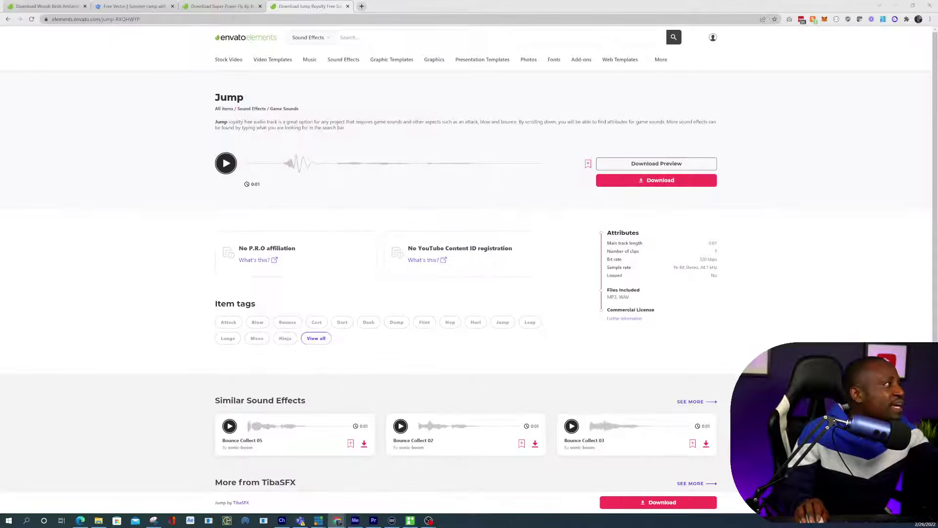
pyautogui.click(138, 6)
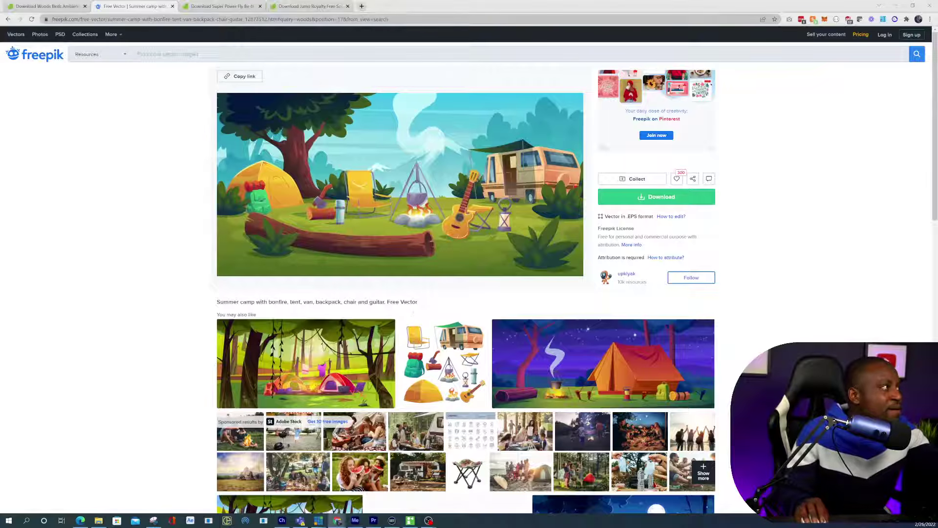
pyautogui.click(156, 20)
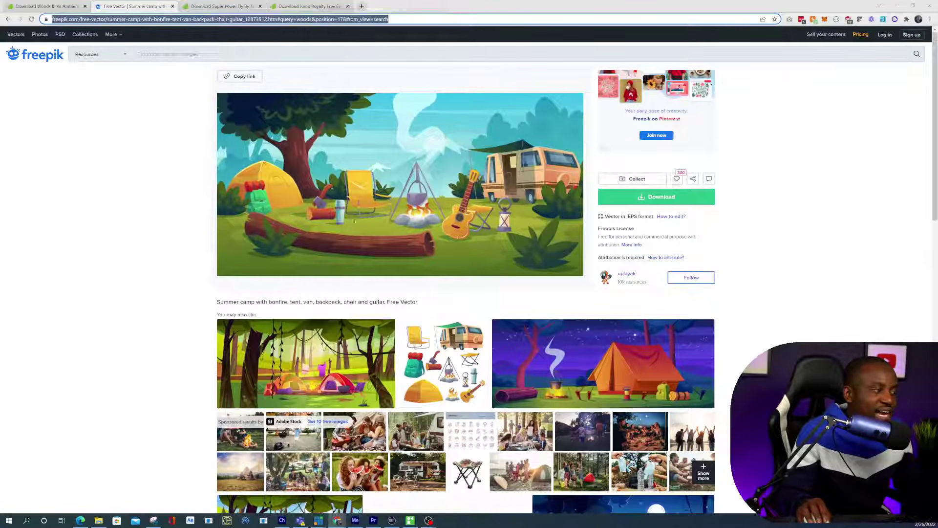
pyautogui.click(896, 8)
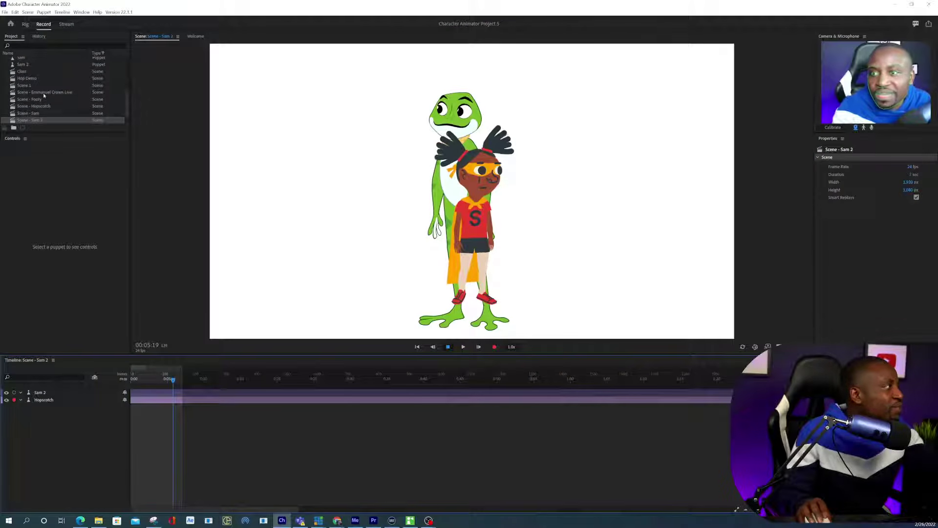
# Step: Add the camping background puppet 9Z_2102.w017.n001.362B.p15.362 to the timeline below the Sam 2 and Hopscotch tracks
pyautogui.scroll(6, 44, 95)
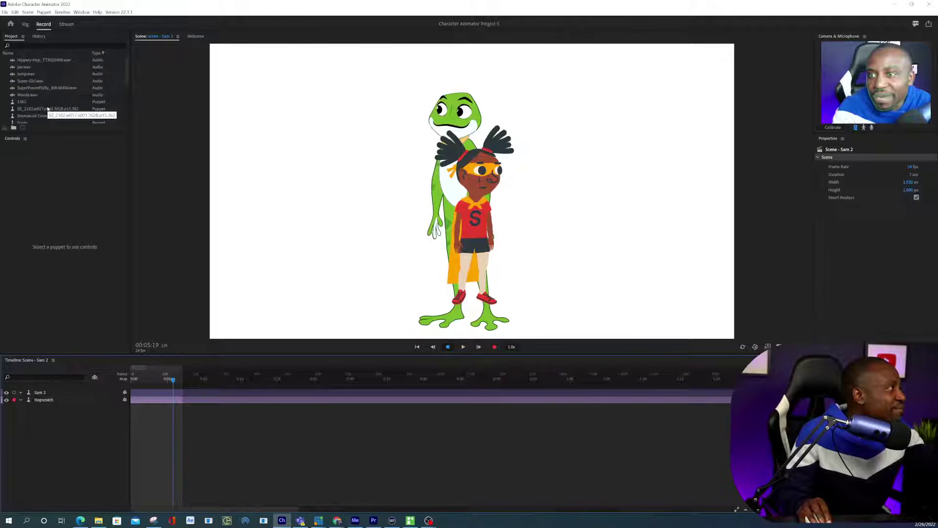
pyautogui.click(57, 109)
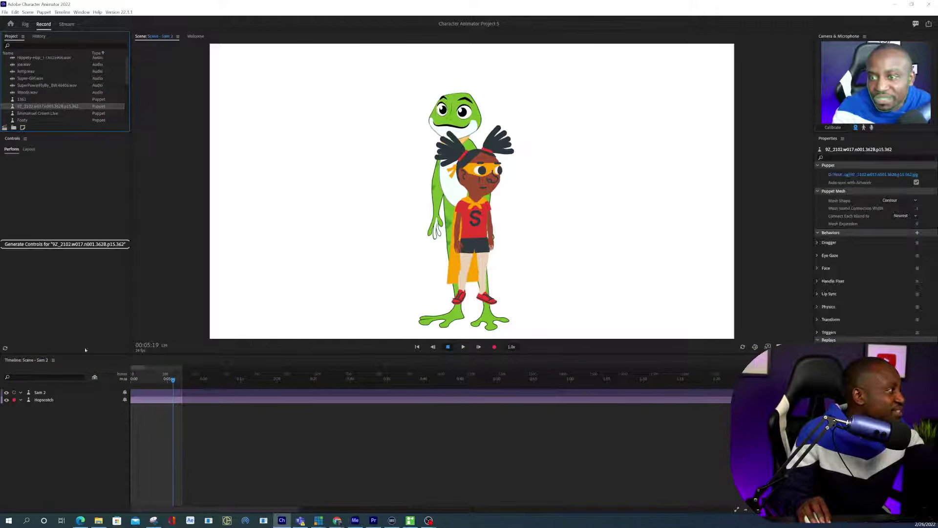
pyautogui.moveTo(85, 431); pyautogui.dragTo(85, 428)
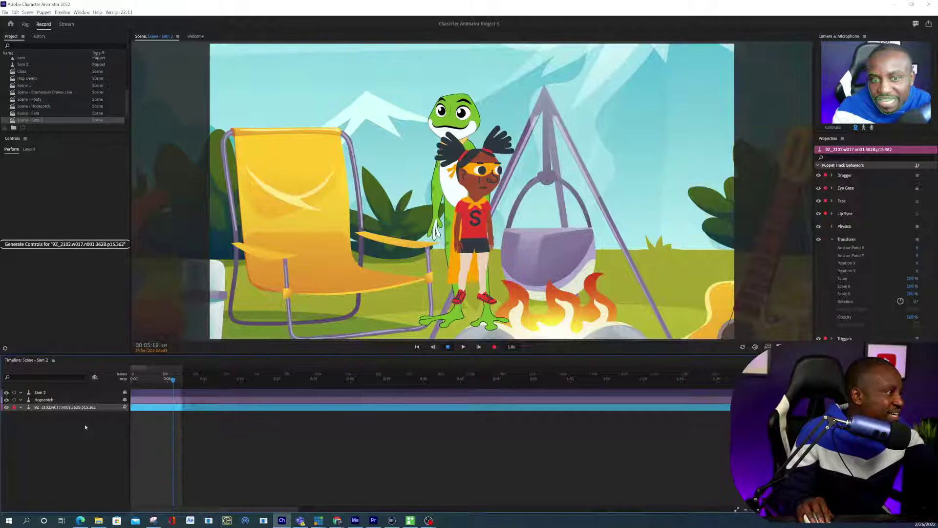
# Step: Set the playhead to 00:03:12 and scale the camping background down until the whole campsite fits the scene frame
pyautogui.click(157, 381)
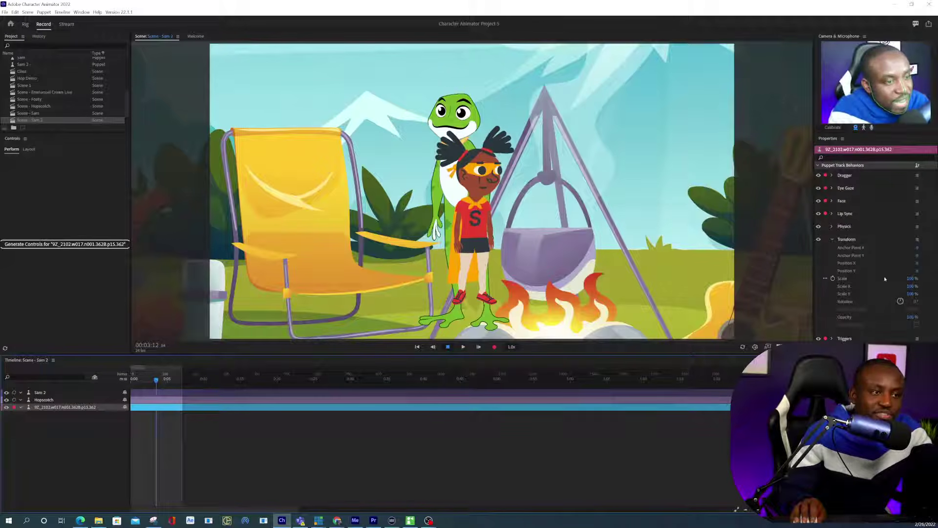
pyautogui.moveTo(912, 282); pyautogui.dragTo(894, 287)
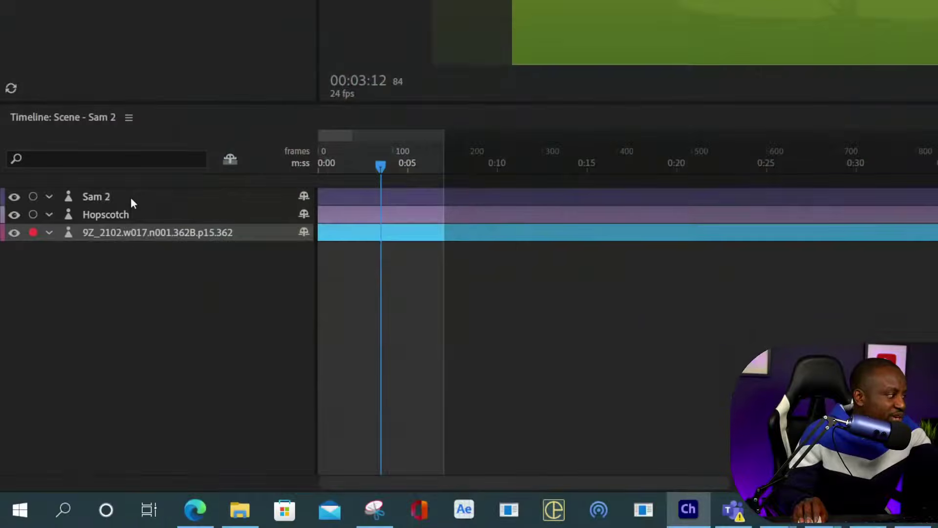
# Step: Reposition Sam 2 to the left of the frog and slightly lower, in front of the log
pyautogui.click(54, 394)
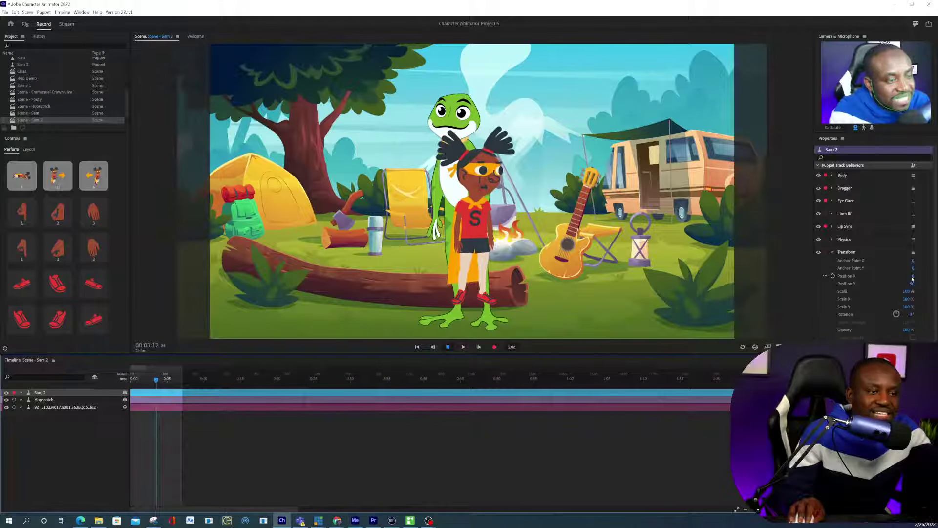
pyautogui.moveTo(911, 276); pyautogui.dragTo(787, 288)
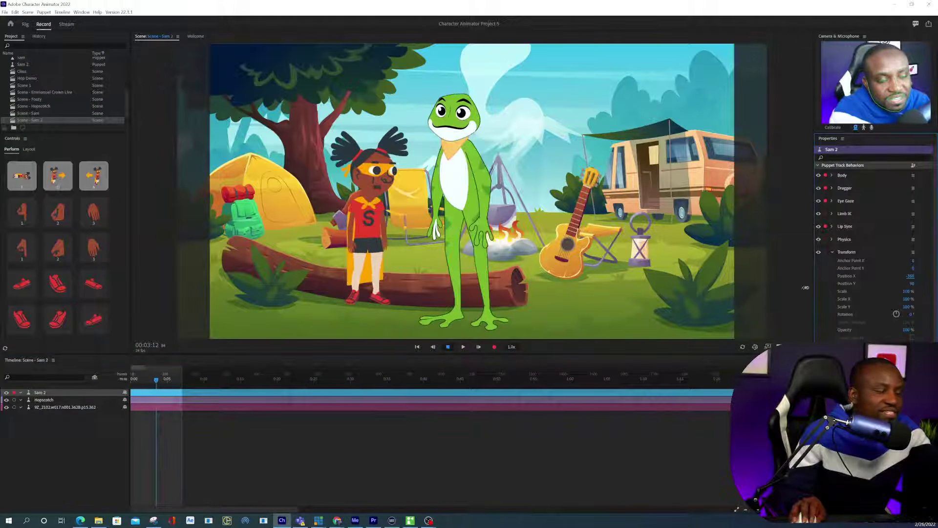
pyautogui.moveTo(911, 284); pyautogui.dragTo(931, 268)
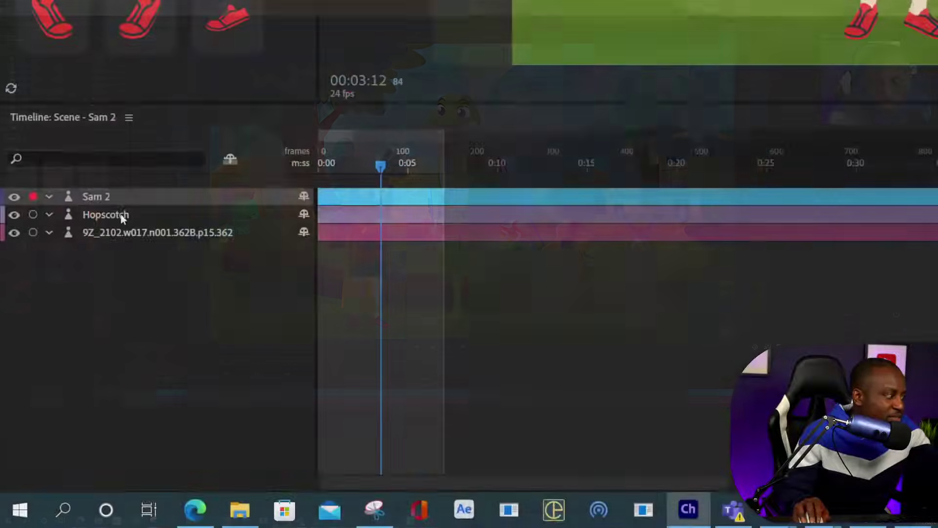
# Step: Shift Hopscotch to the right beside the guitar by raising its Position X to about 209
pyautogui.click(119, 212)
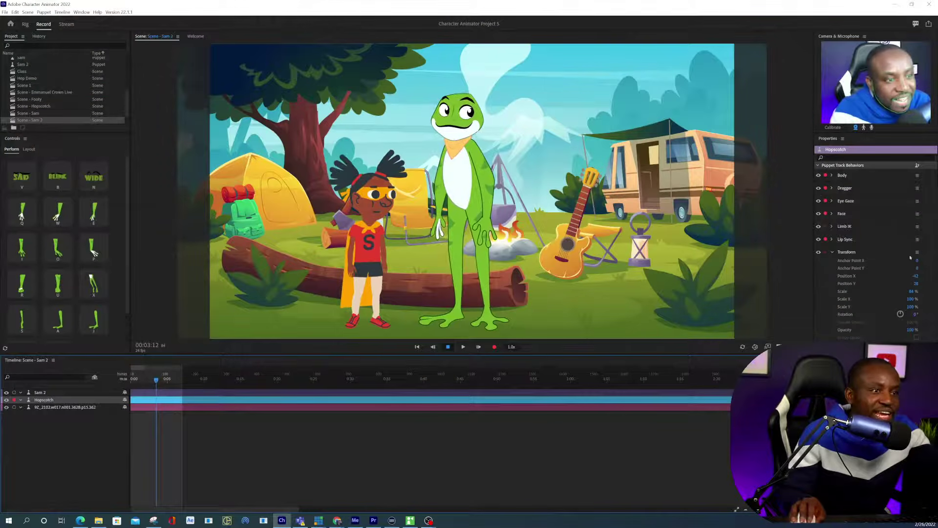
pyautogui.moveTo(916, 276); pyautogui.dragTo(931, 277)
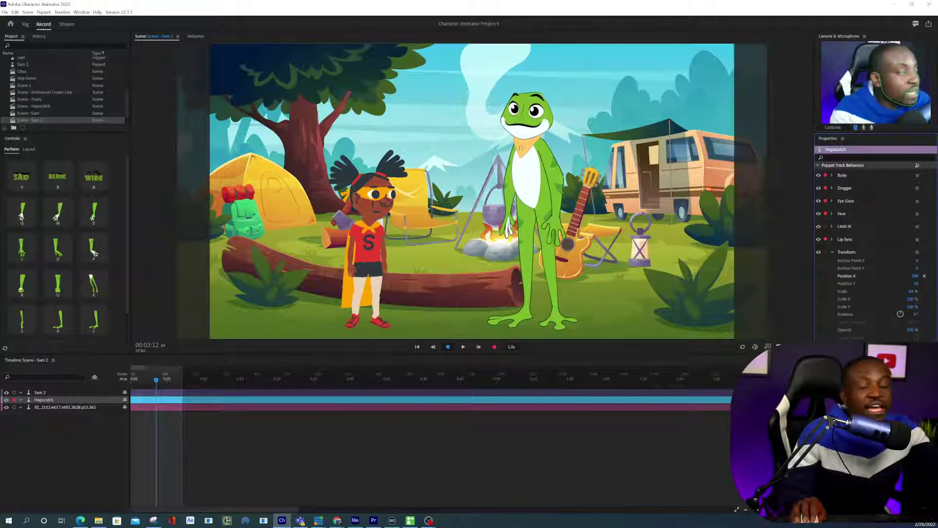
# Step: Pose Hopscotch in a crouch with bent knees and its hands brought together in front
pyautogui.click(498, 253)
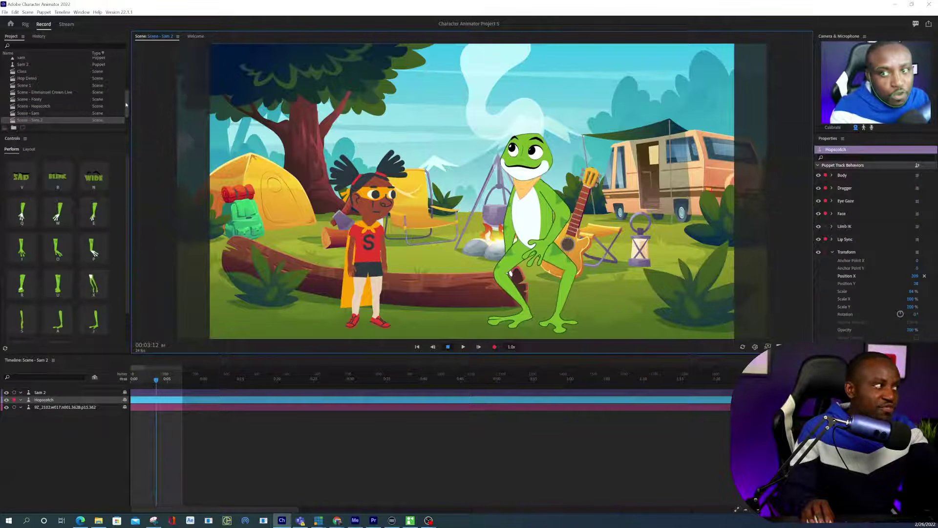
pyautogui.moveTo(126, 106); pyautogui.dragTo(93, 75)
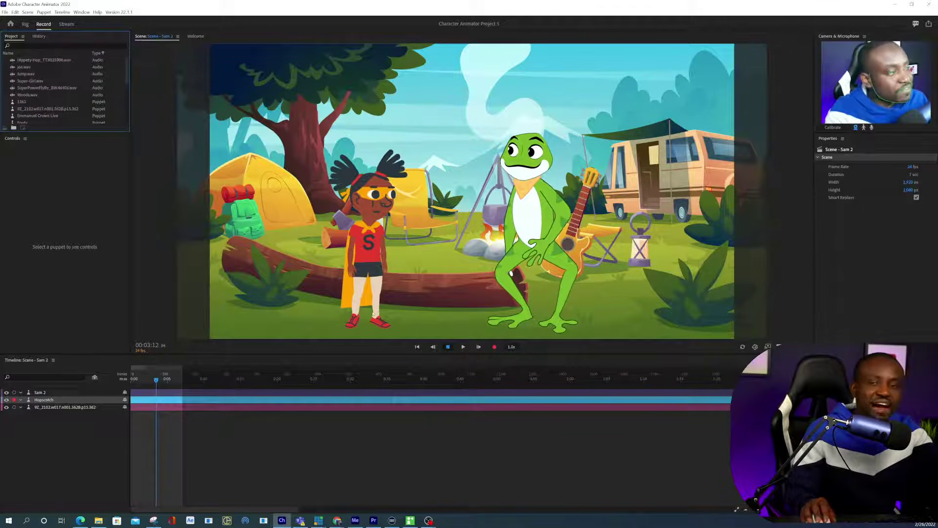
pyautogui.moveTo(543, 246); pyautogui.dragTo(530, 251)
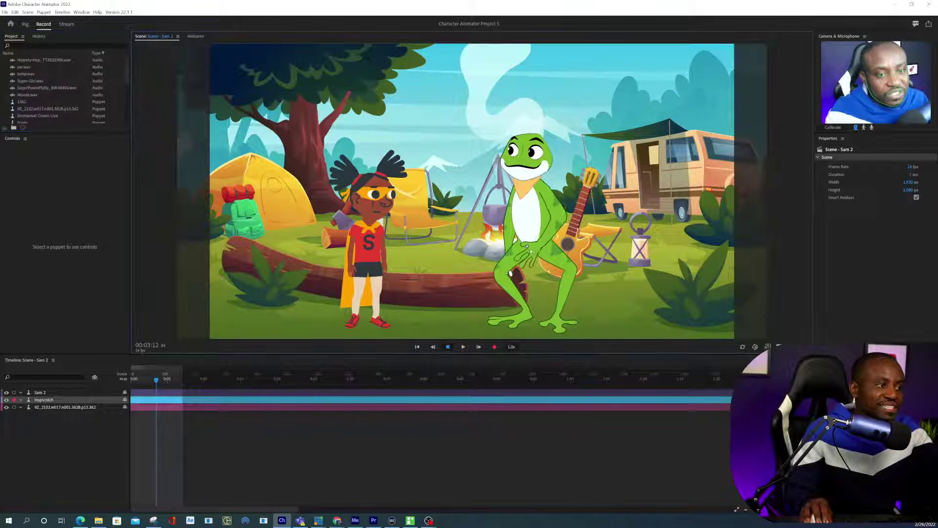
# Step: Select the Sam 2 track, switch to Descript and move its window so the whole dialogue script is in view
pyautogui.click(378, 239)
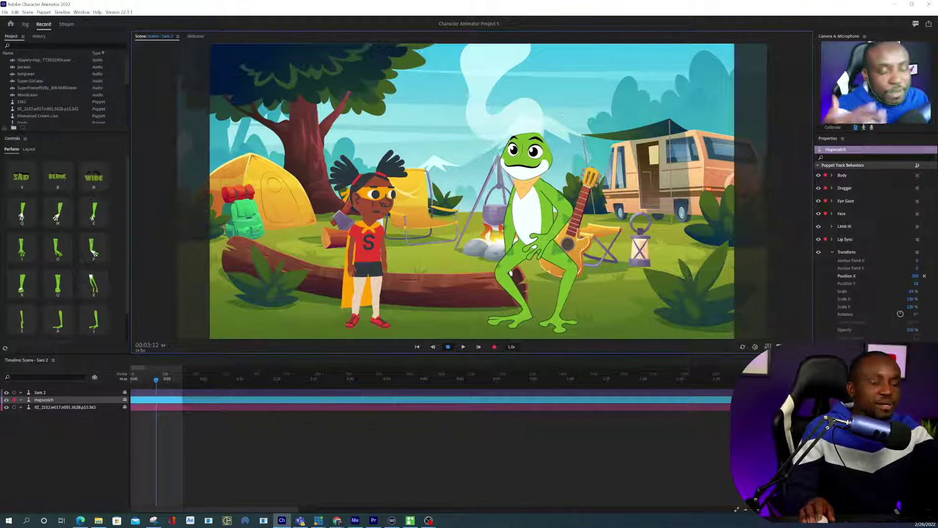
pyautogui.click(62, 392)
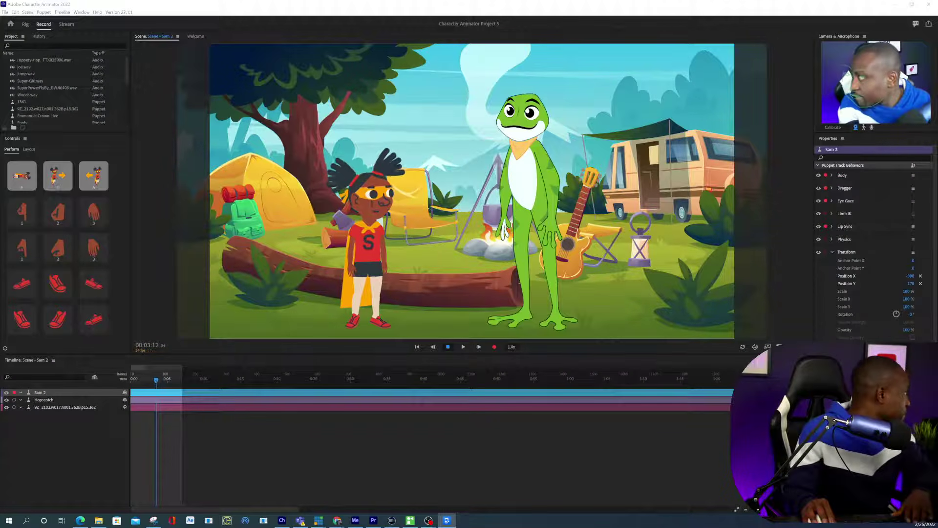
pyautogui.hotkey('alt', 'Tab')
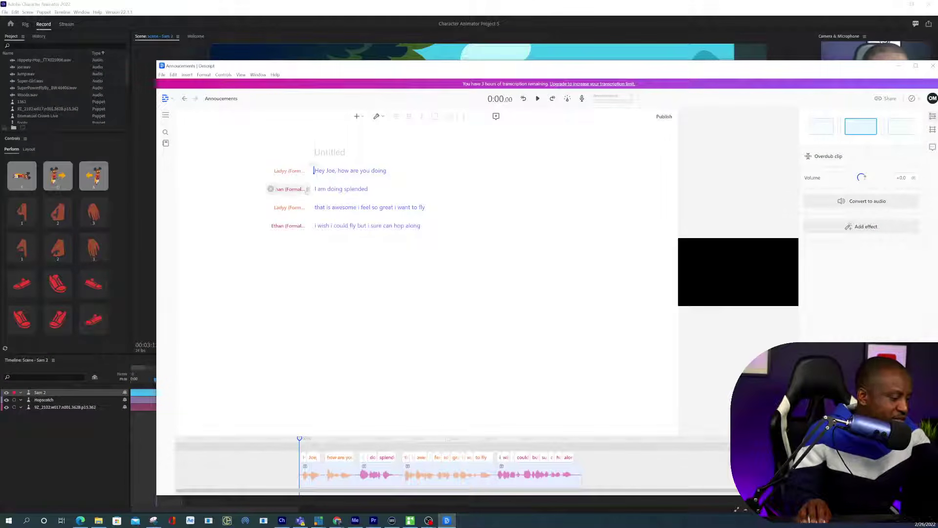
pyautogui.click(315, 189)
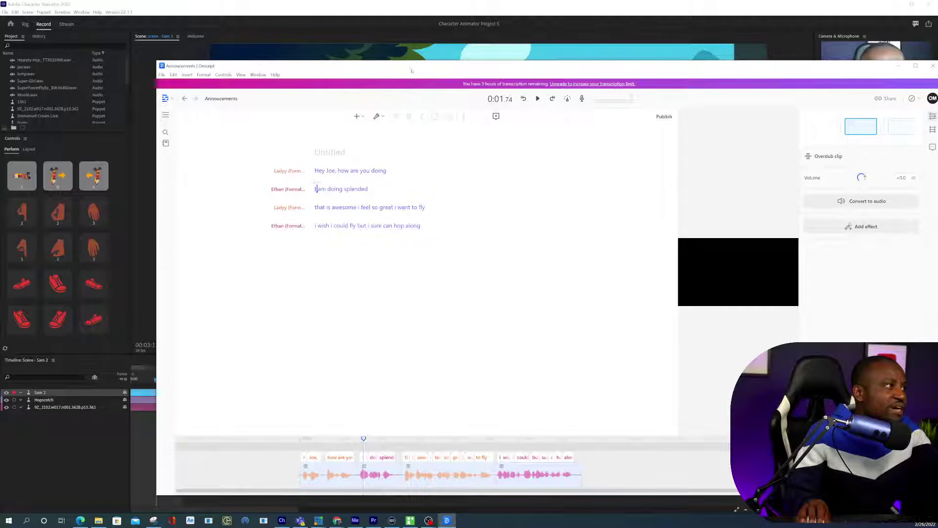
pyautogui.moveTo(412, 70); pyautogui.dragTo(346, 75)
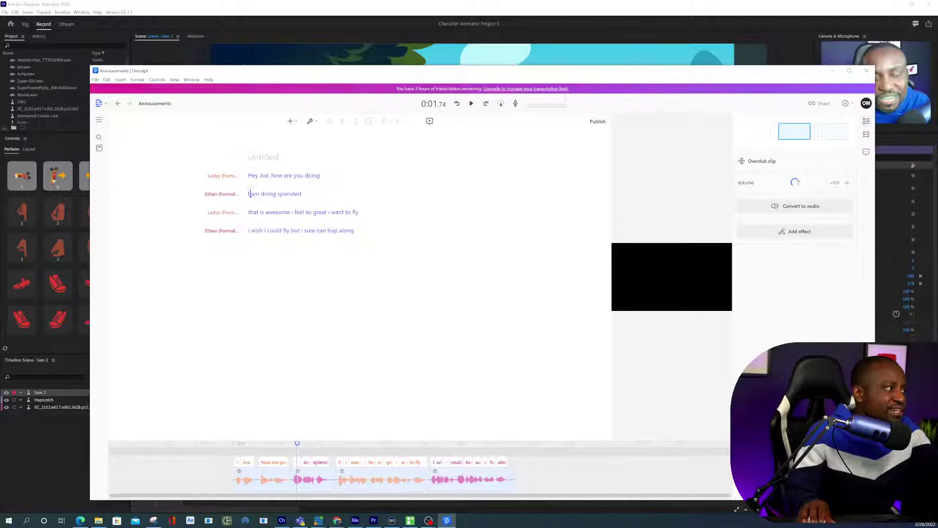
# Step: Check the speaker voices assigned to the first two lines of the dialogue, leaving them as they are
pyautogui.click(224, 176)
pyautogui.moveTo(229, 205)
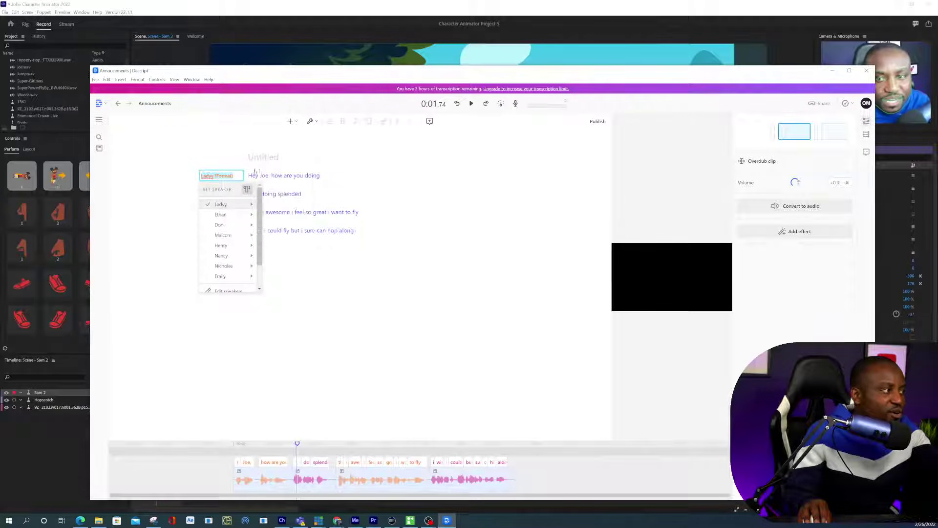
pyautogui.click(250, 194)
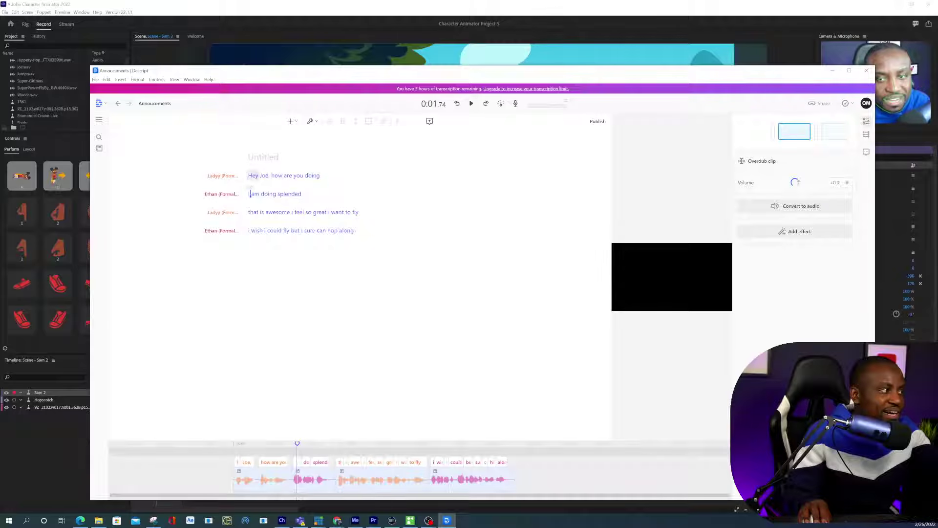
pyautogui.click(233, 195)
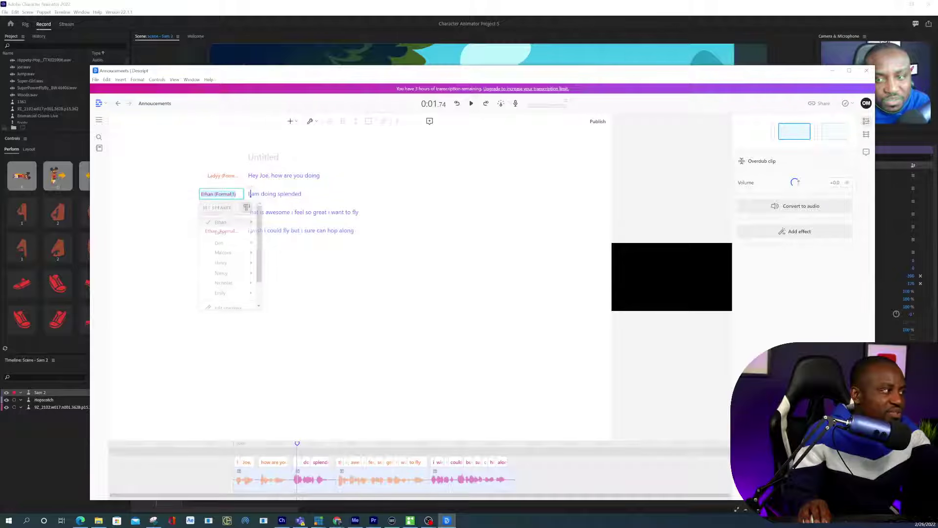
pyautogui.press('Escape')
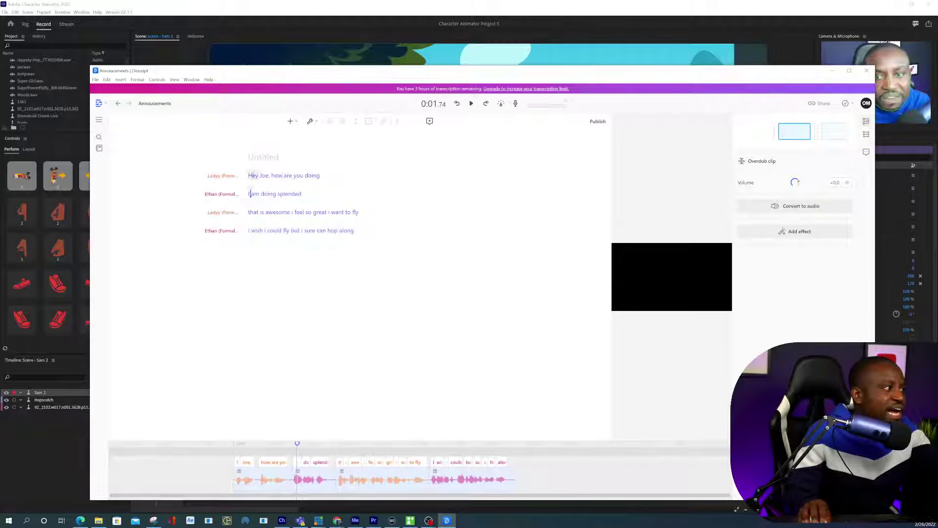
# Step: Play the whole dialogue from the beginning of its first line
pyautogui.click(248, 174)
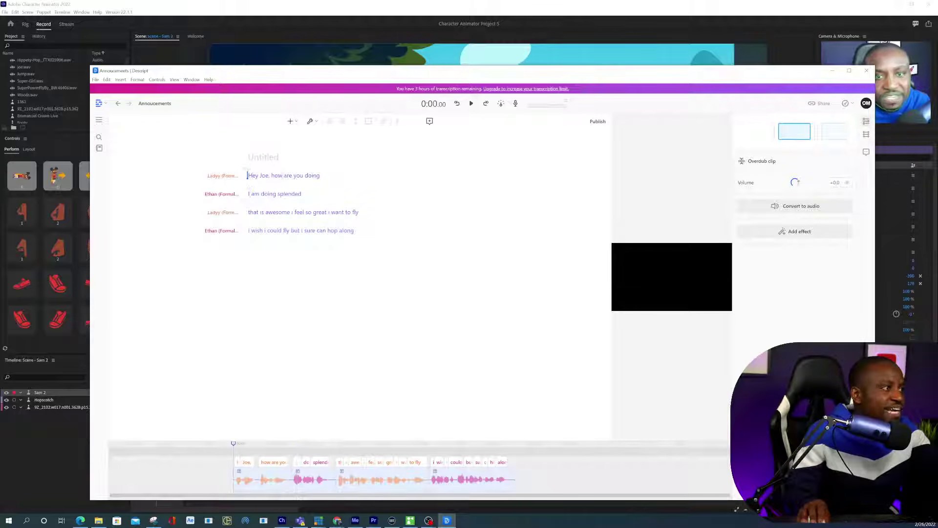
pyautogui.click(471, 104)
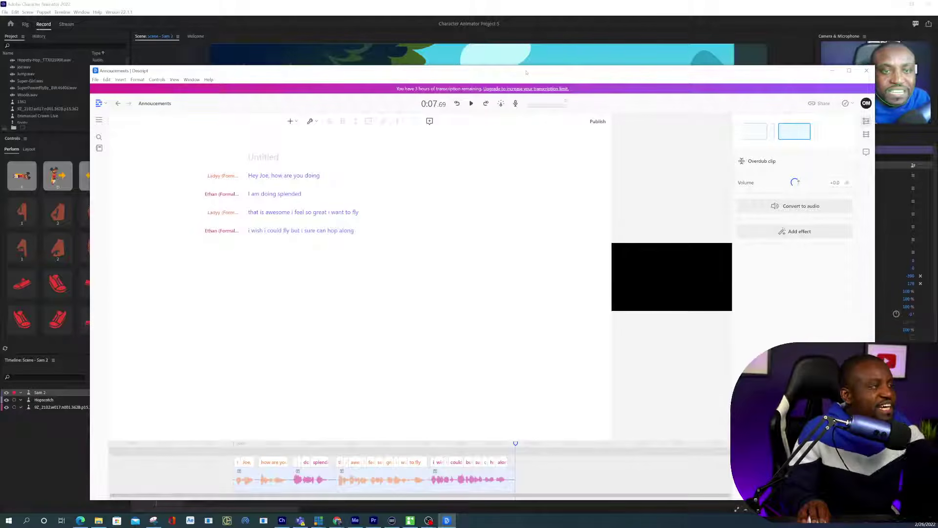
pyautogui.moveTo(526, 72)
pyautogui.mouseDown()
pyautogui.moveTo(539, 103)
pyautogui.moveTo(527, 69)
pyautogui.mouseUp()
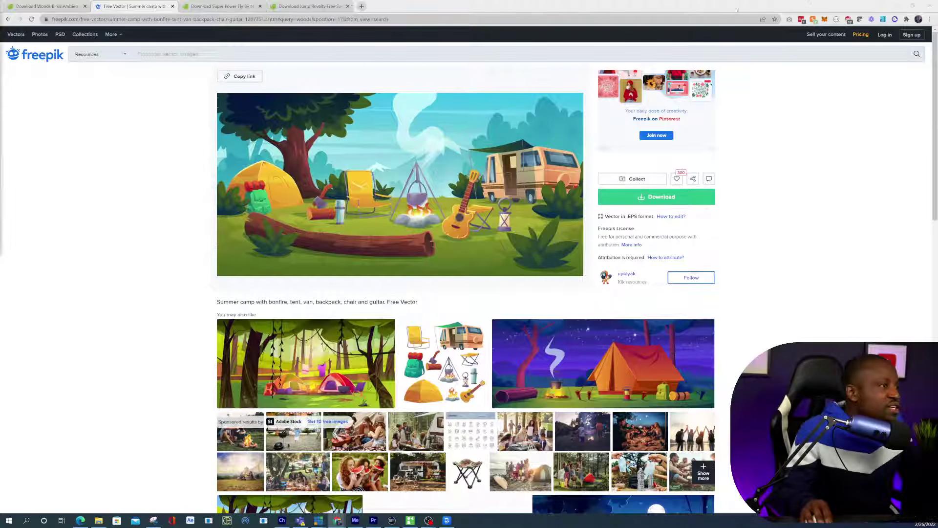
# Step: Switch back to Character Animator and add joe.wav from the project files to the scene timeline
pyautogui.click(896, 6)
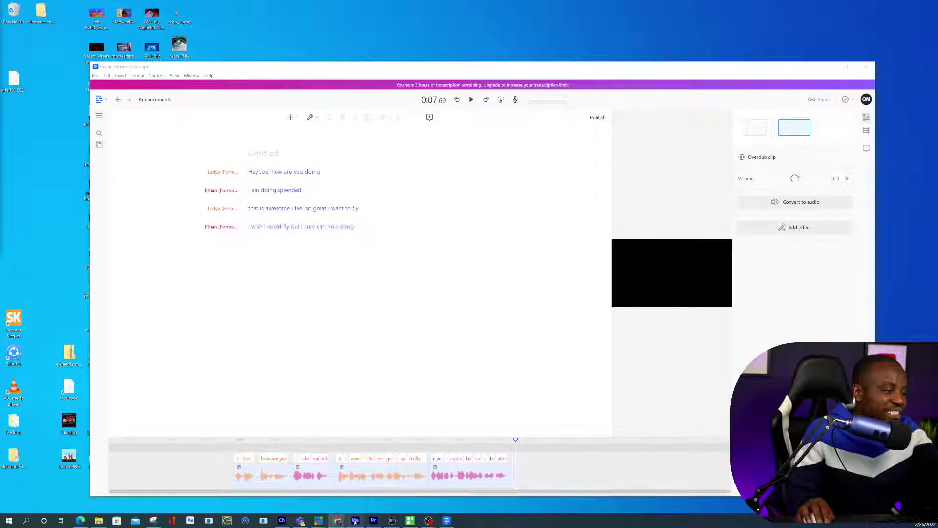
pyautogui.click(281, 519)
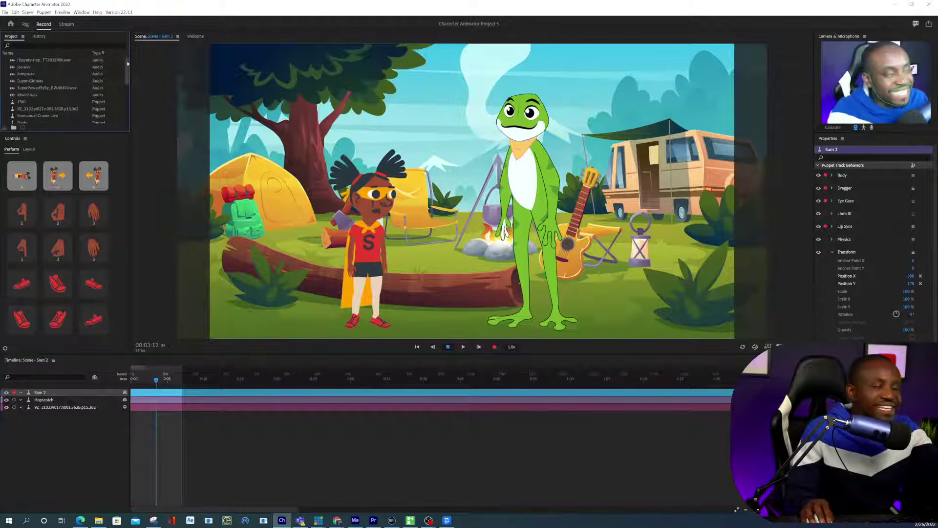
pyautogui.click(128, 46)
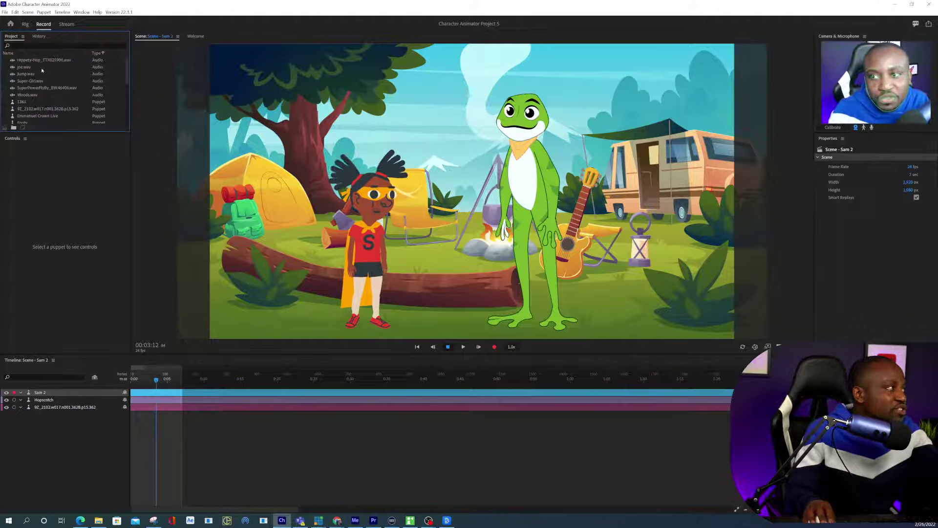
pyautogui.click(24, 68)
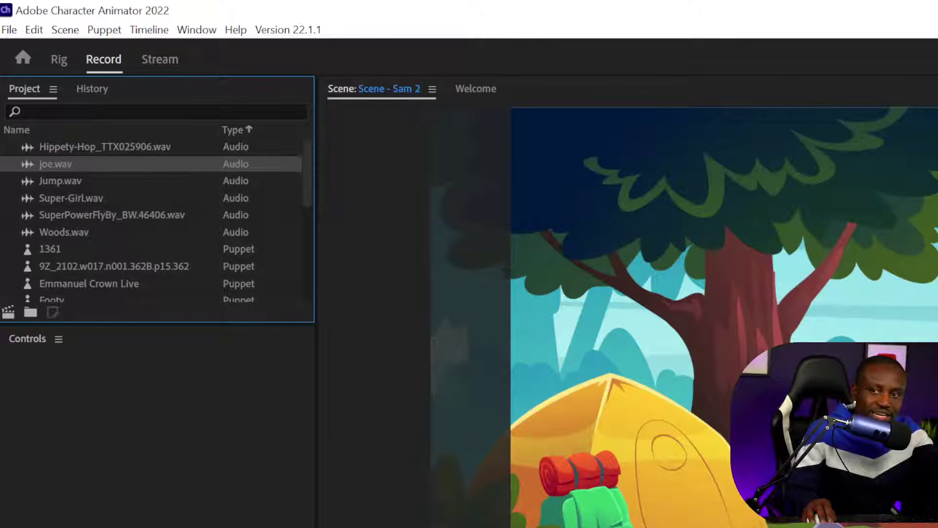
pyautogui.scroll(-5, 151, 219)
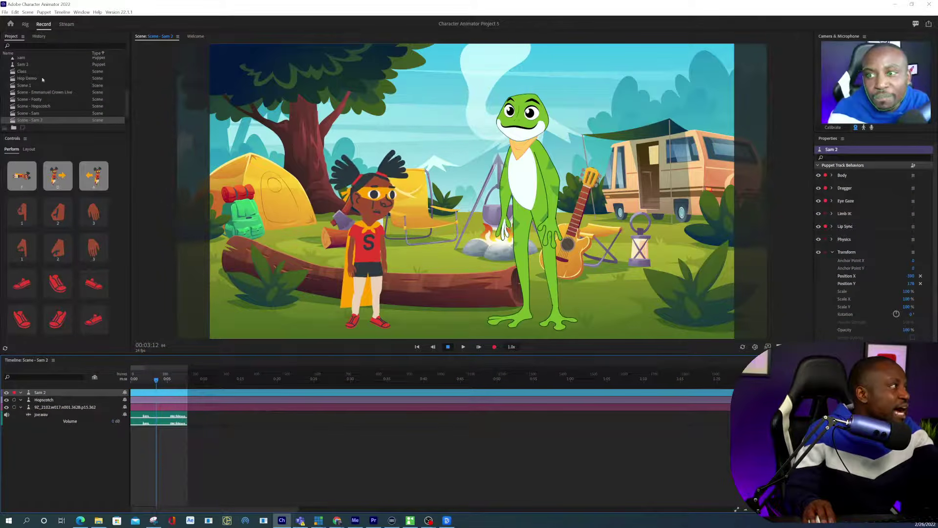
# Step: Add Super-Girl.wav from the project files to the timeline below the joe.wav track
pyautogui.scroll(1, 43, 79)
pyautogui.scroll(4, 49, 81)
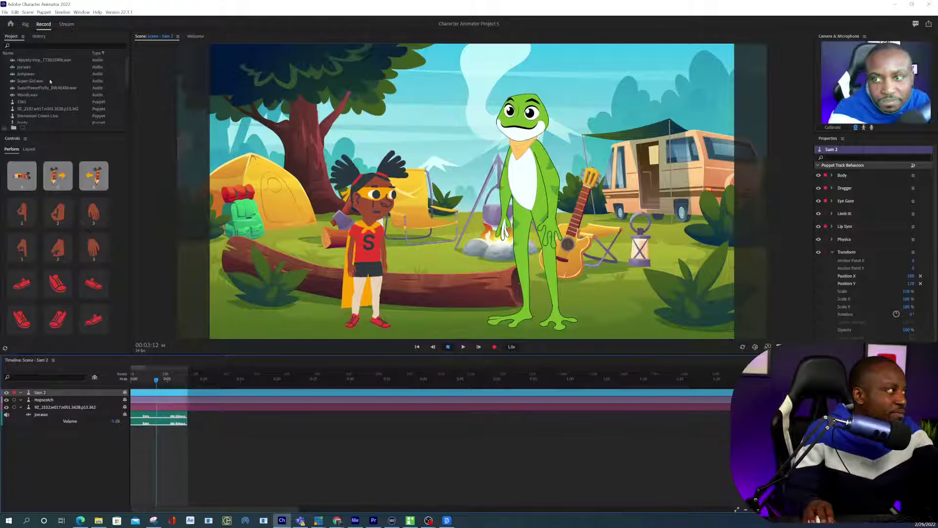
pyautogui.click(50, 81)
pyautogui.scroll(-1, 69, 119)
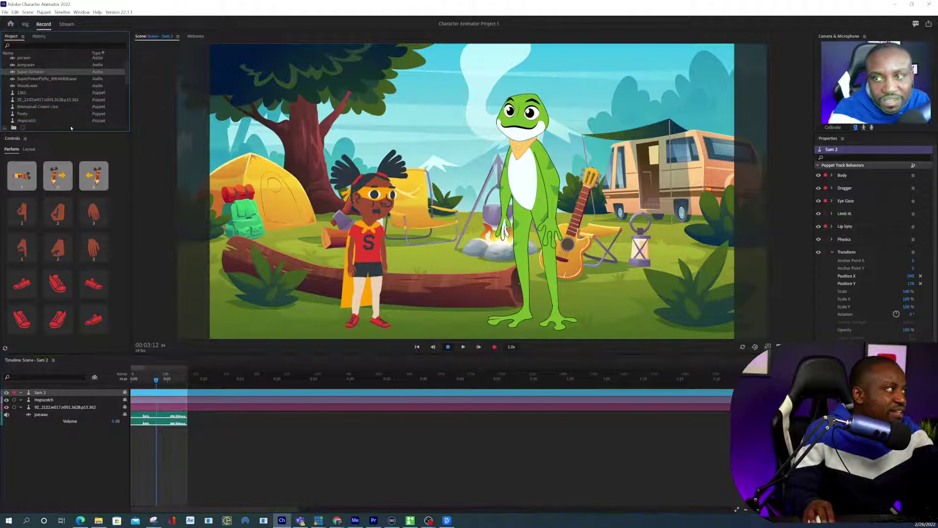
pyautogui.moveTo(44, 72); pyautogui.dragTo(64, 450)
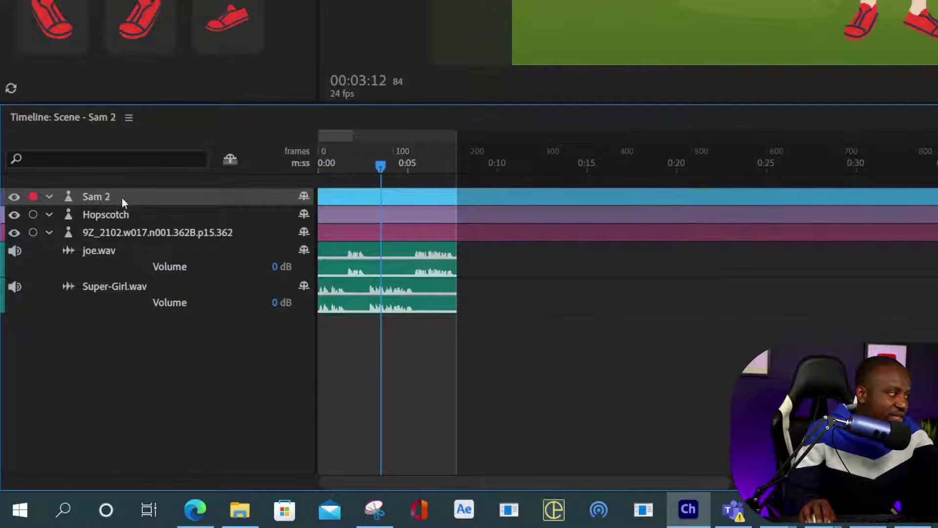
# Step: Reorder the timeline tracks so Super-Girl.wav sits directly under Sam 2 and joe.wav directly under Hopscotch
pyautogui.click(116, 251)
pyautogui.click(119, 289)
pyautogui.click(113, 342)
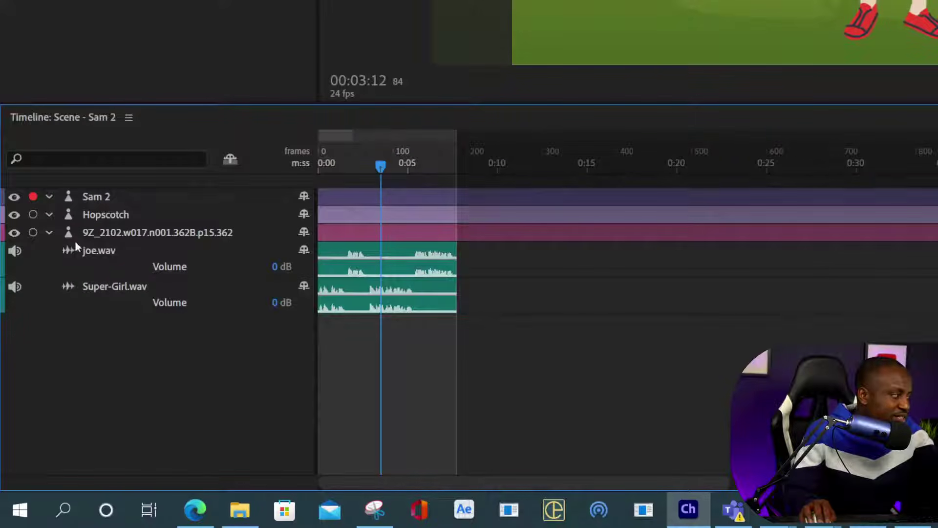
pyautogui.click(88, 252)
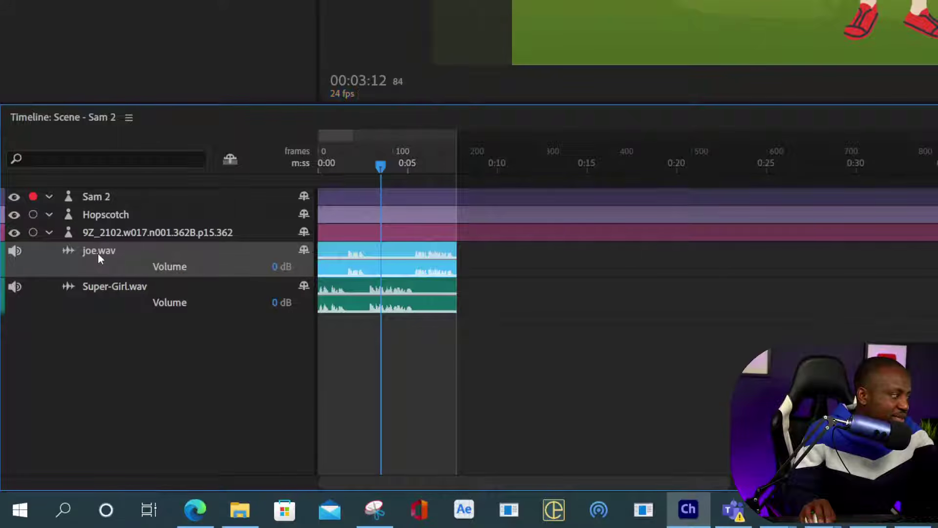
pyautogui.moveTo(108, 285); pyautogui.dragTo(106, 207)
pyautogui.click(107, 290)
pyautogui.moveTo(107, 290); pyautogui.dragTo(102, 265)
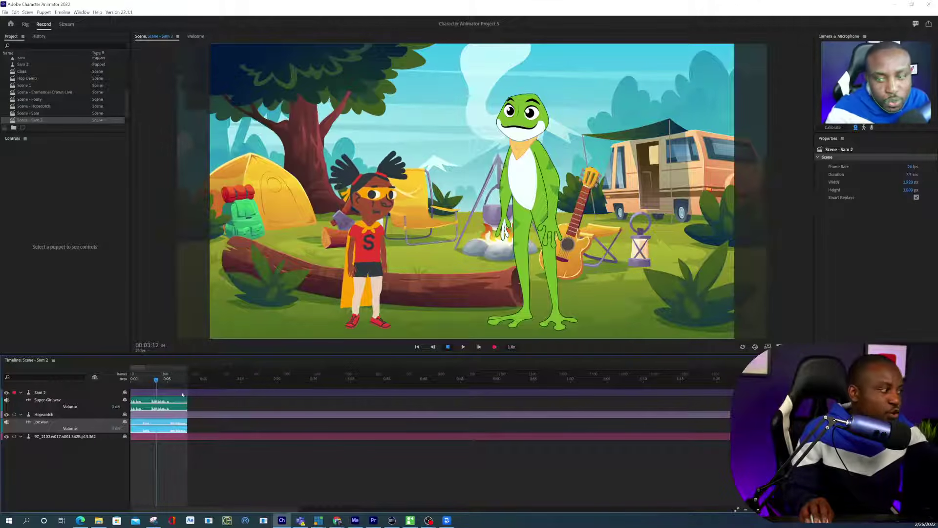
# Step: Compute a lip sync take from scene audio for Sam 2 with its Super-Girl.wav track
pyautogui.click(59, 391)
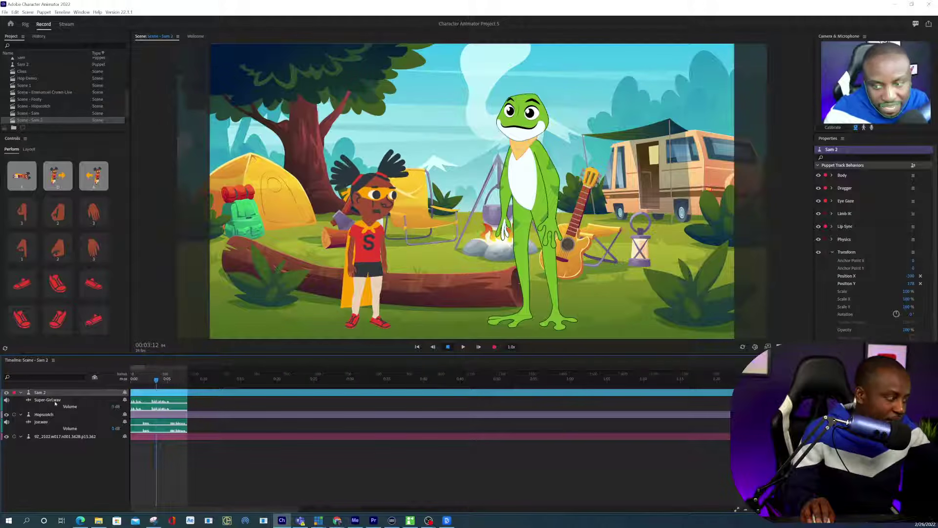
pyautogui.click(55, 402)
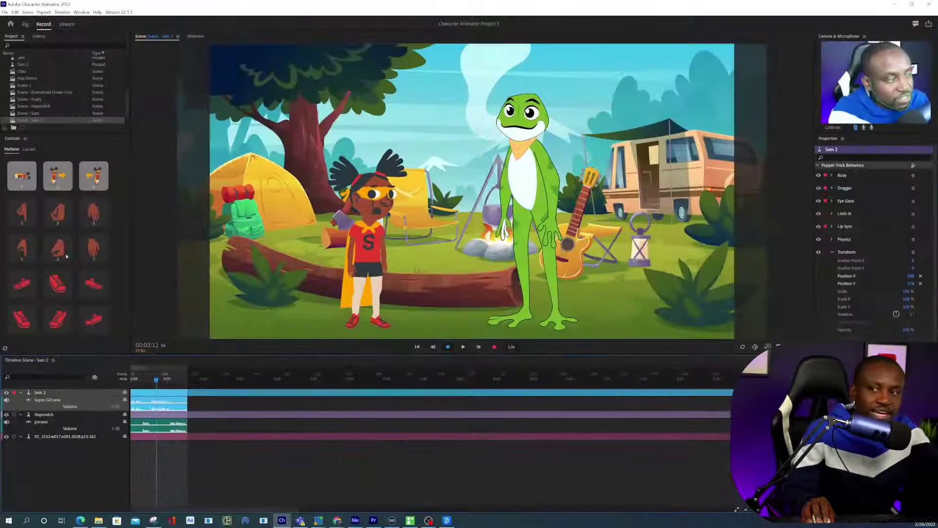
pyautogui.click(64, 12)
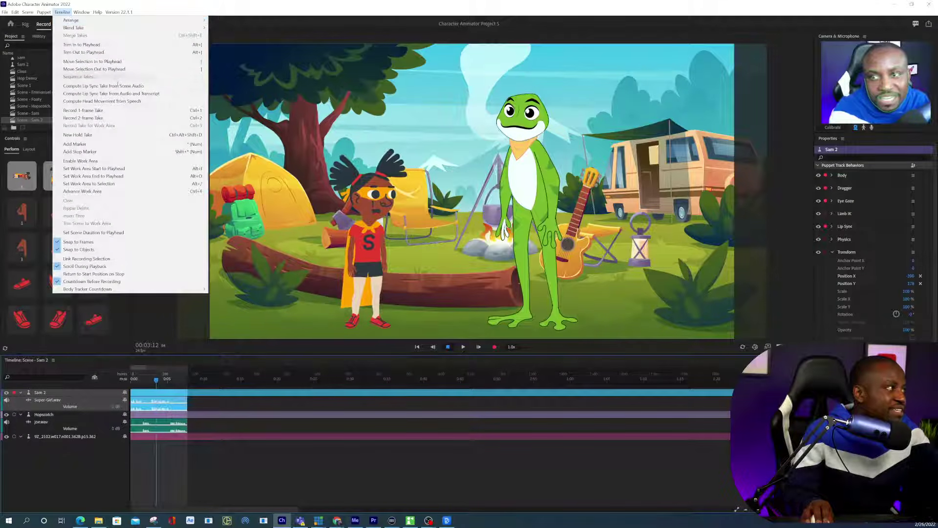
pyautogui.click(117, 87)
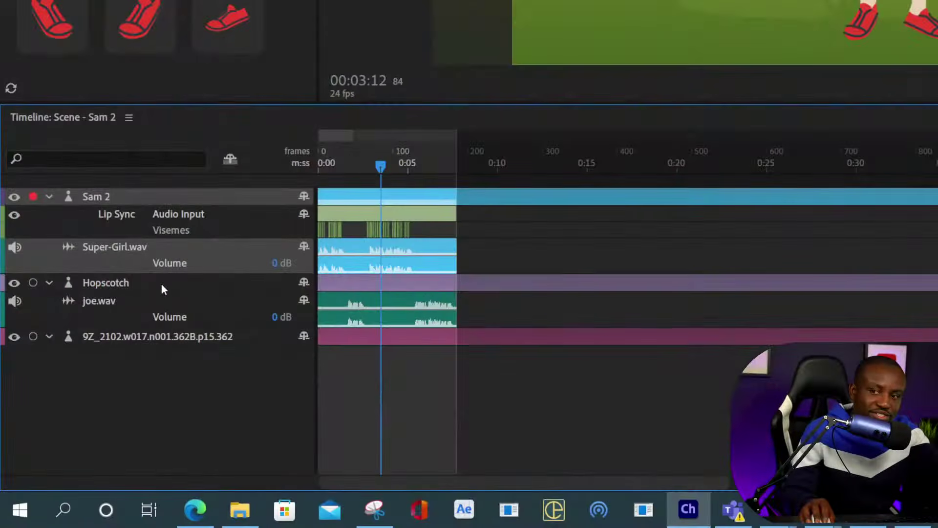
# Step: Compute a lip sync take from scene audio for Hopscotch with its joe.wav track
pyautogui.click(67, 428)
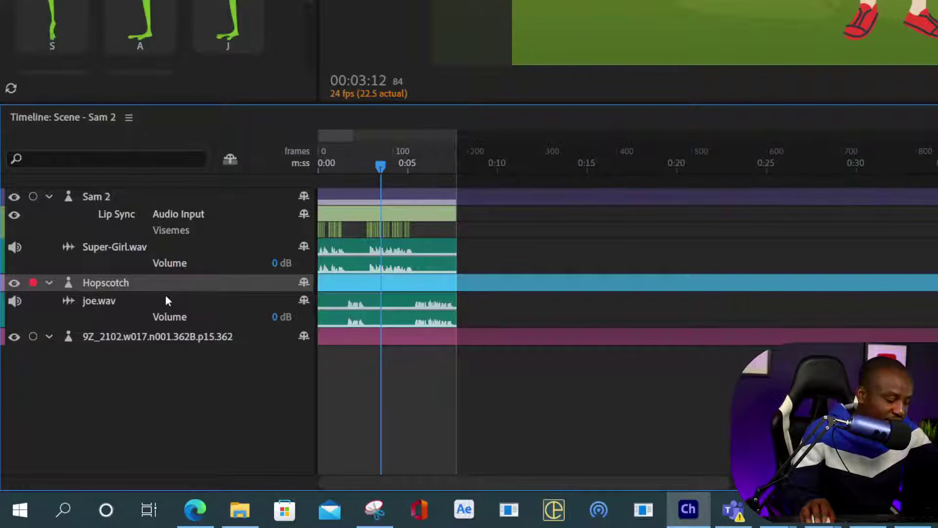
pyautogui.click(133, 306)
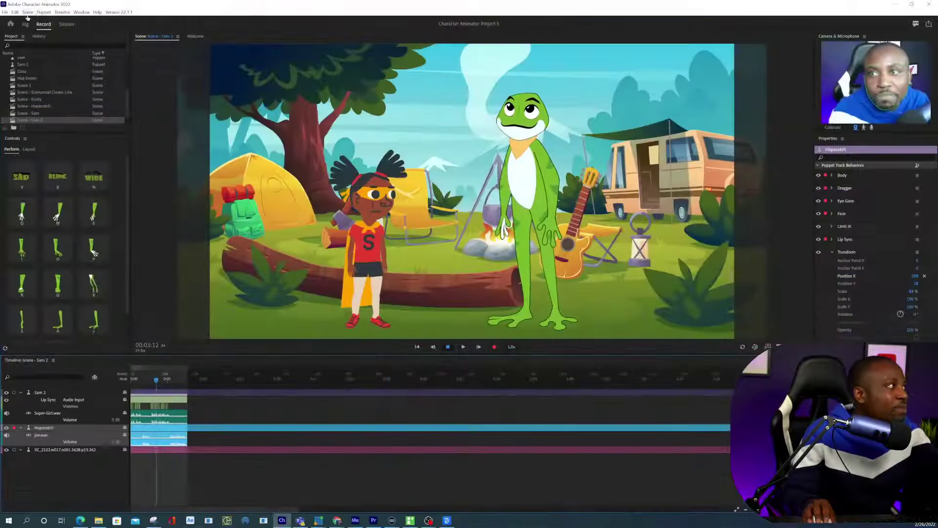
pyautogui.click(62, 12)
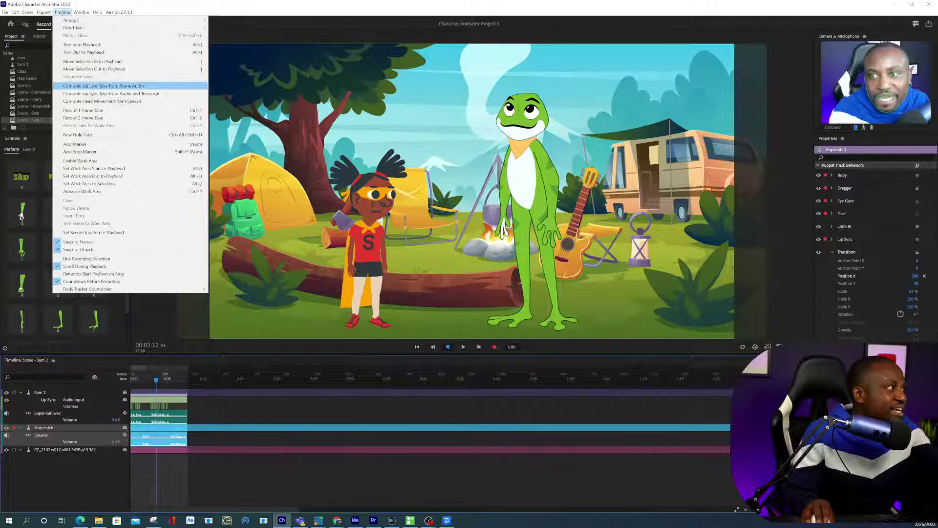
pyautogui.click(93, 86)
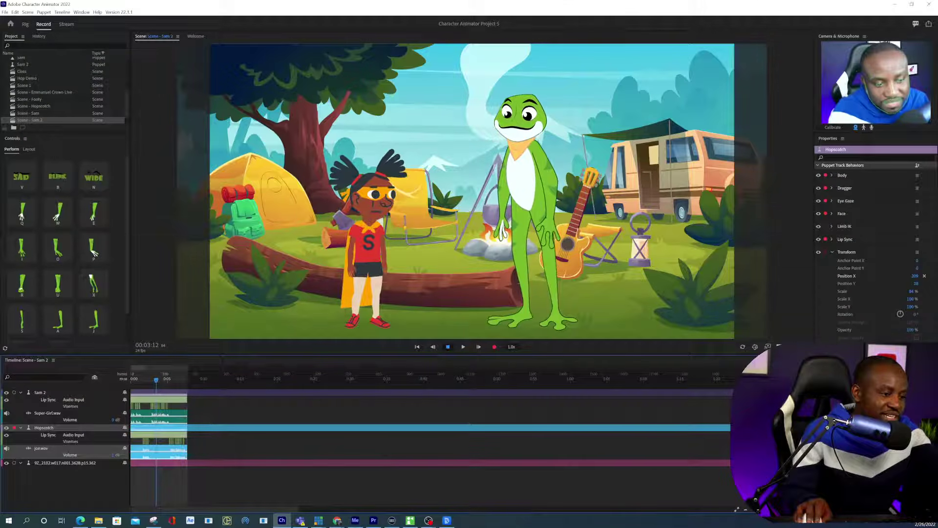
# Step: Play the scene from the start to check both lip syncs, and set the playhead to 00:01:13
pyautogui.scroll(2, 219, 415)
pyautogui.scroll(3, 129, 402)
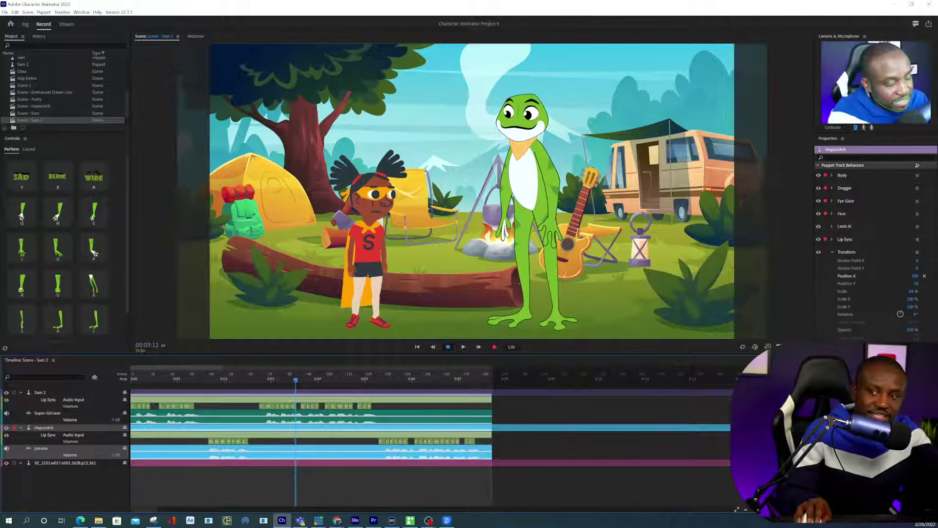
pyautogui.click(162, 420)
pyautogui.click(134, 381)
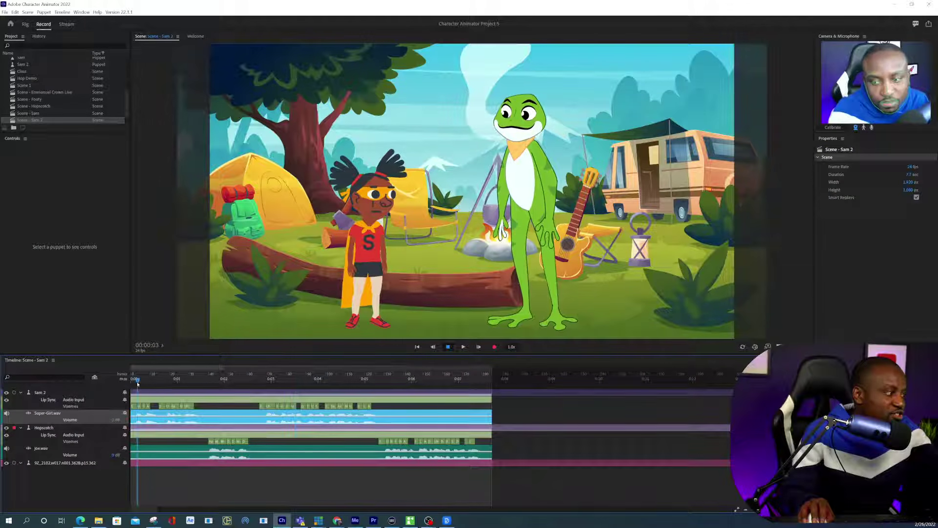
pyautogui.moveTo(134, 382)
pyautogui.mouseDown()
pyautogui.moveTo(274, 386)
pyautogui.moveTo(130, 385)
pyautogui.mouseUp()
pyautogui.press('space')
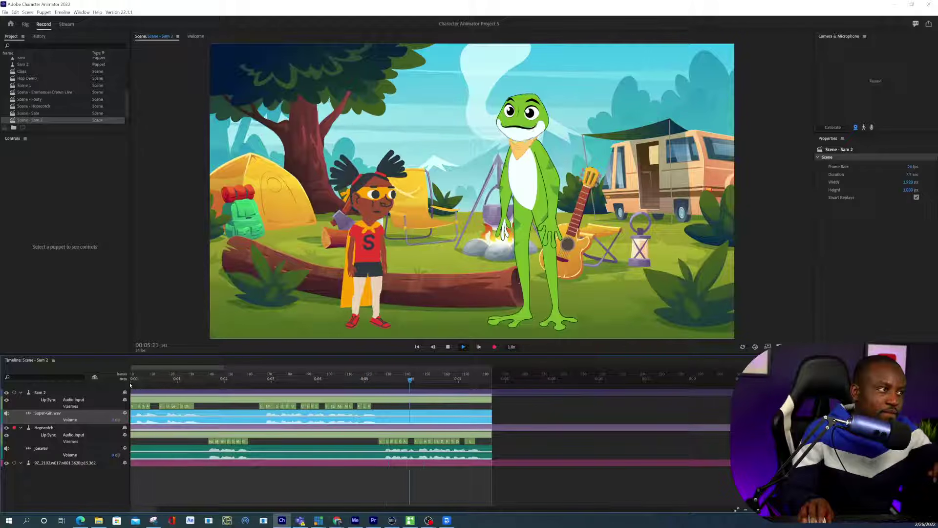
pyautogui.click(204, 380)
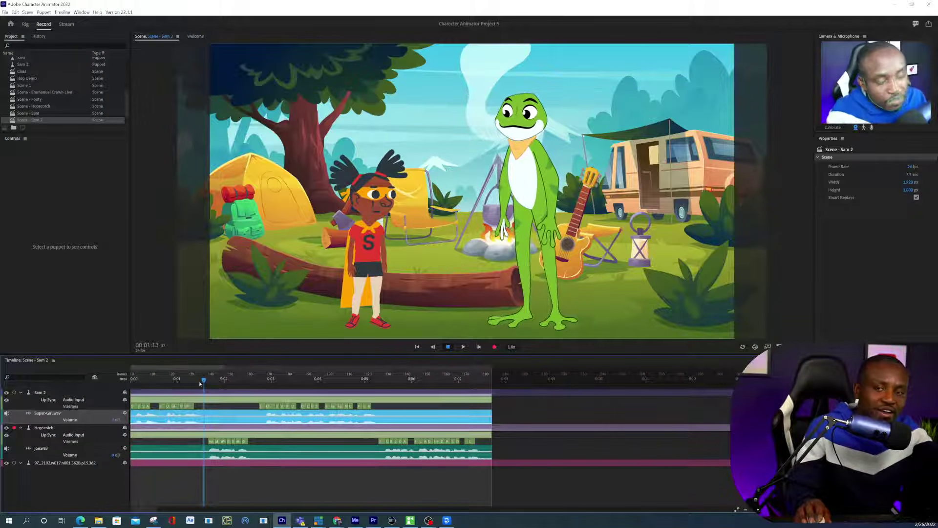
# Step: Return the playhead to 00:00:00, and shift all timeline tracks together about 14 frames later
pyautogui.moveTo(205, 386); pyautogui.dragTo(133, 387)
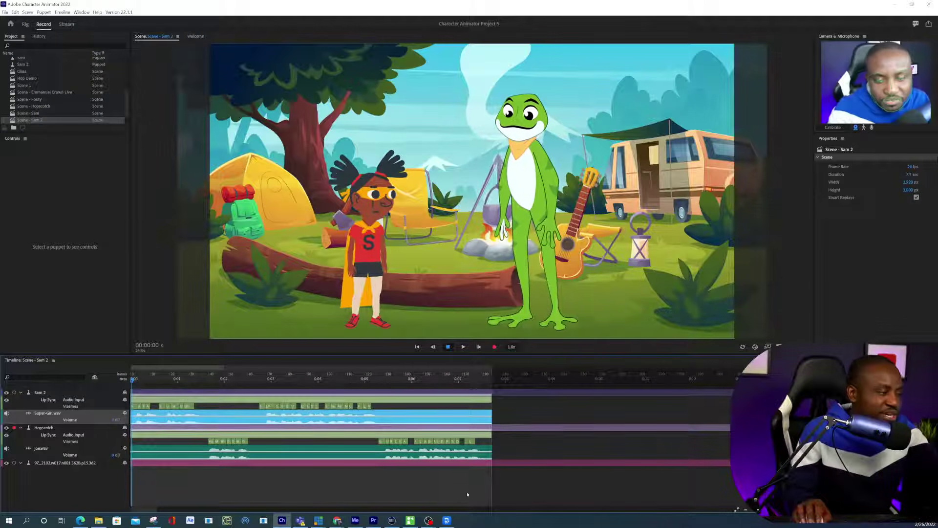
pyautogui.moveTo(468, 494); pyautogui.dragTo(136, 366)
pyautogui.moveTo(187, 394); pyautogui.dragTo(162, 393)
pyautogui.click(162, 394)
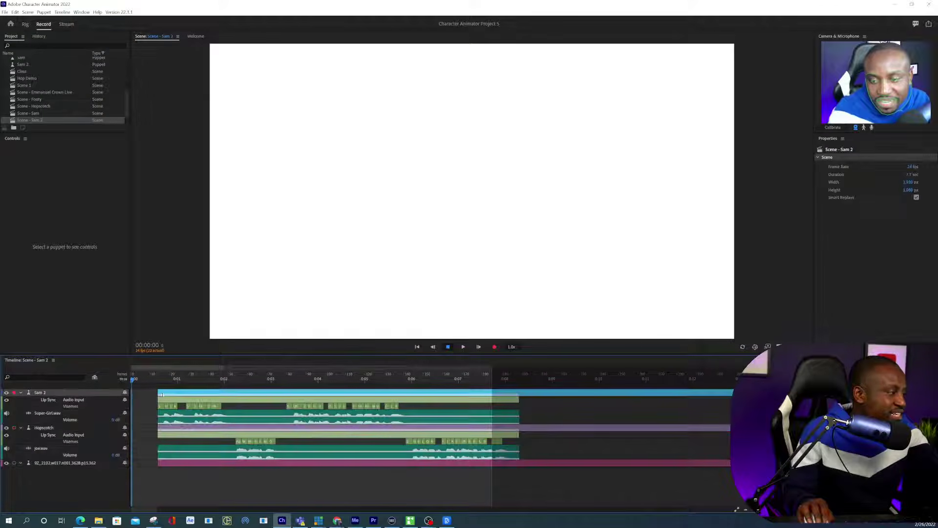
# Step: Extend the beginnings of the Sam 2, Hopscotch and campsite background tracks back to 00:00:00, leaving the audio and lip sync clips in place
pyautogui.click(162, 394)
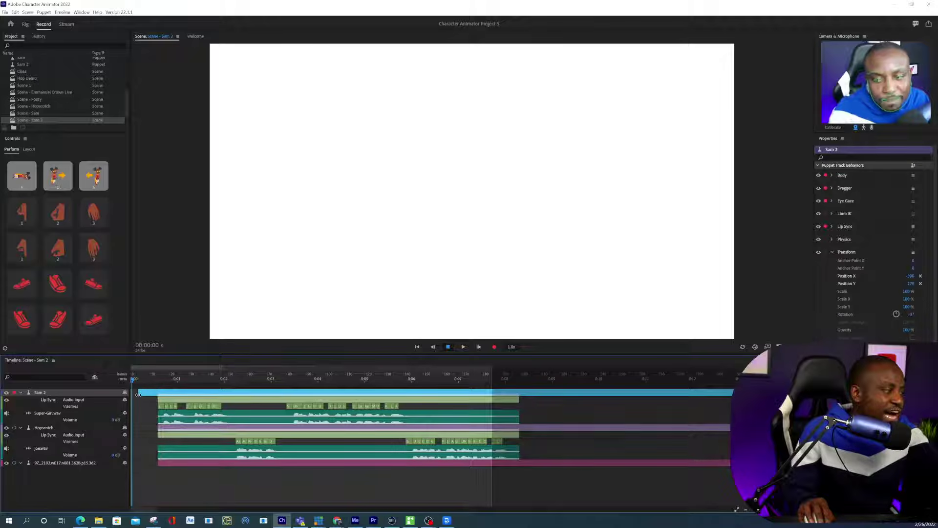
pyautogui.moveTo(142, 393); pyautogui.dragTo(134, 393)
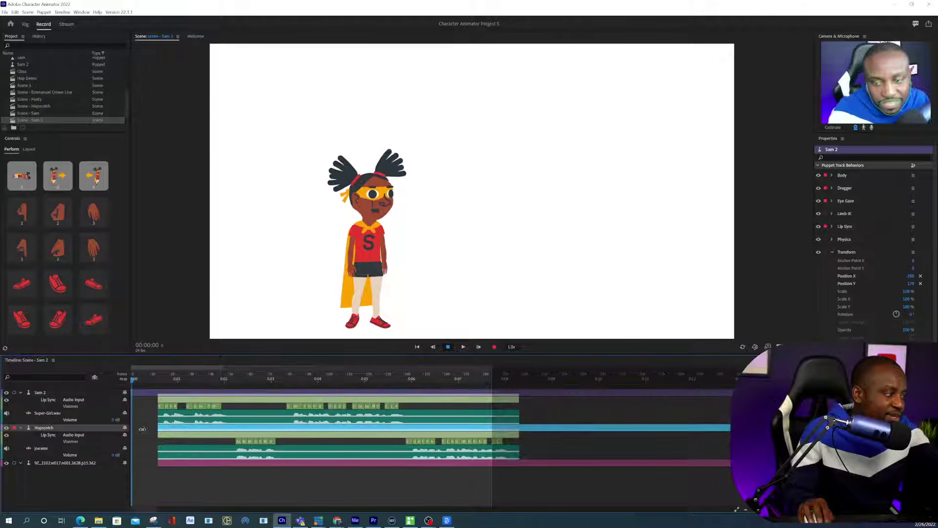
pyautogui.click(158, 429)
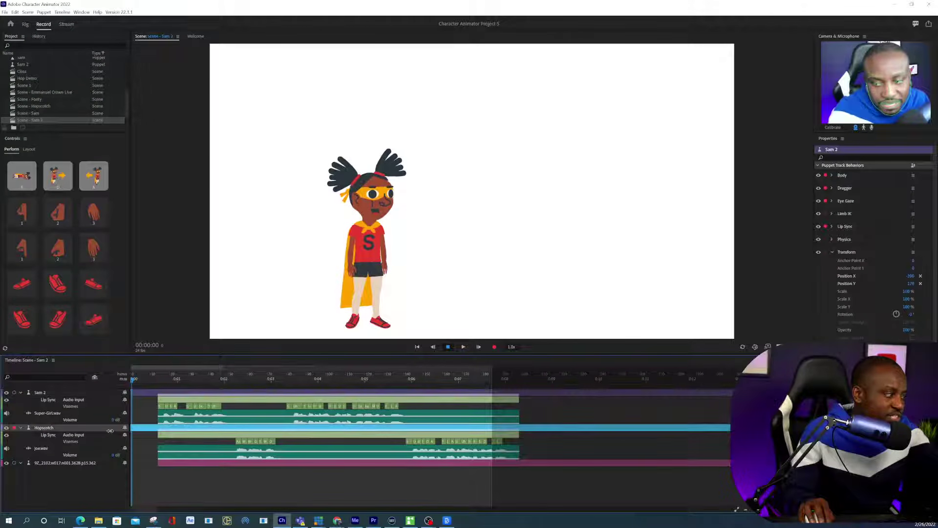
pyautogui.click(158, 463)
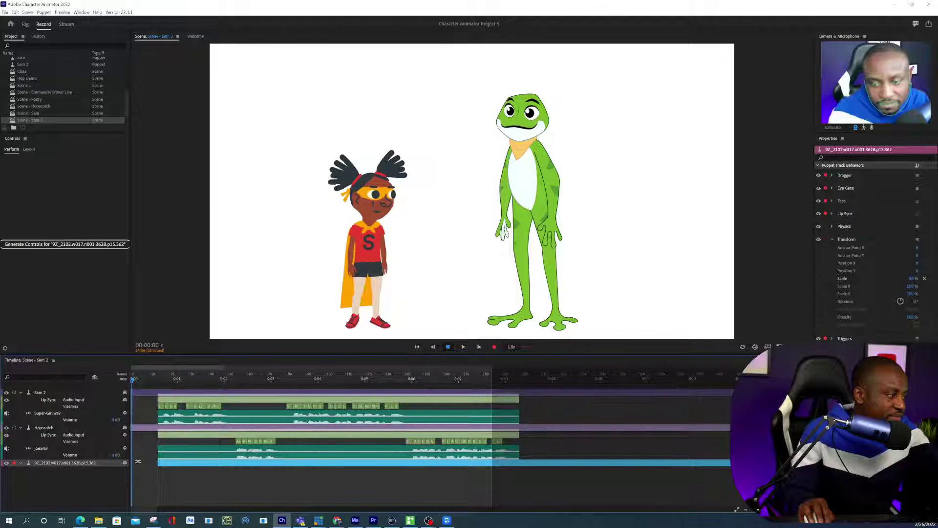
pyautogui.moveTo(157, 463); pyautogui.dragTo(132, 463)
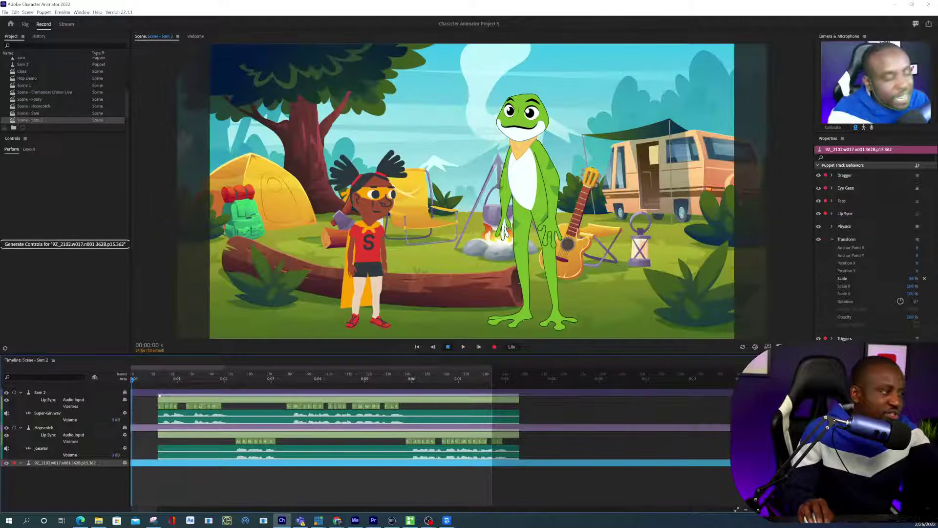
# Step: Rehearse lifting Sam 2 off the ground, and record her performance from 00:00:02, starting in mid-air and lowering her to the ground
pyautogui.moveTo(142, 376)
pyautogui.mouseDown()
pyautogui.moveTo(162, 380)
pyautogui.moveTo(140, 381)
pyautogui.mouseUp()
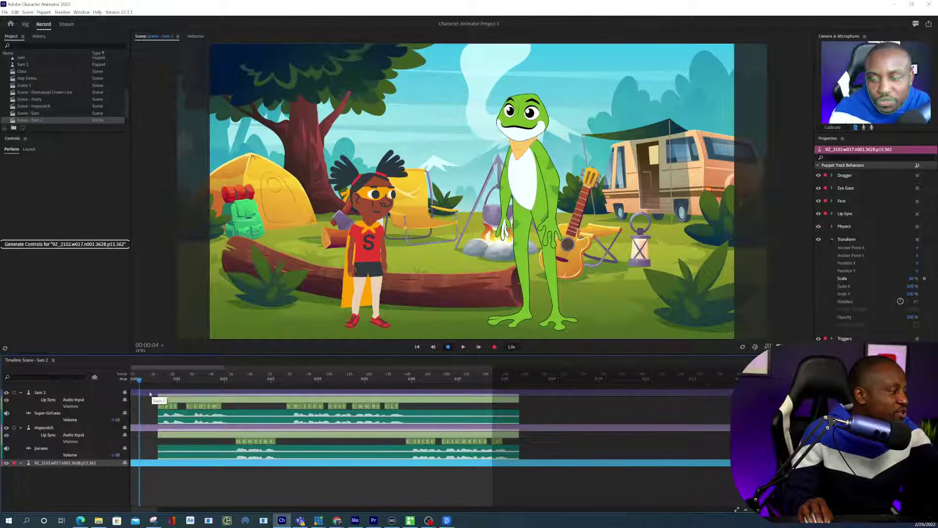
pyautogui.click(153, 393)
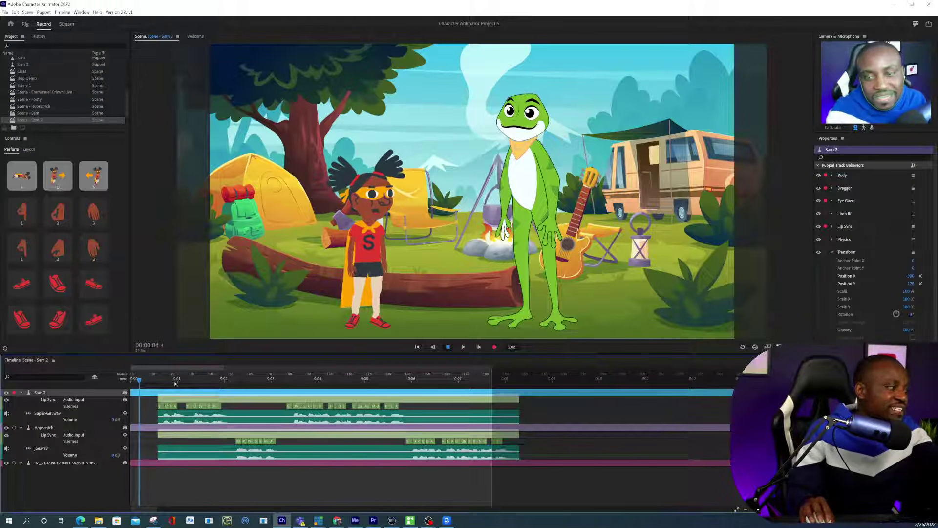
pyautogui.click(371, 226)
pyautogui.moveTo(372, 189); pyautogui.dragTo(380, 152)
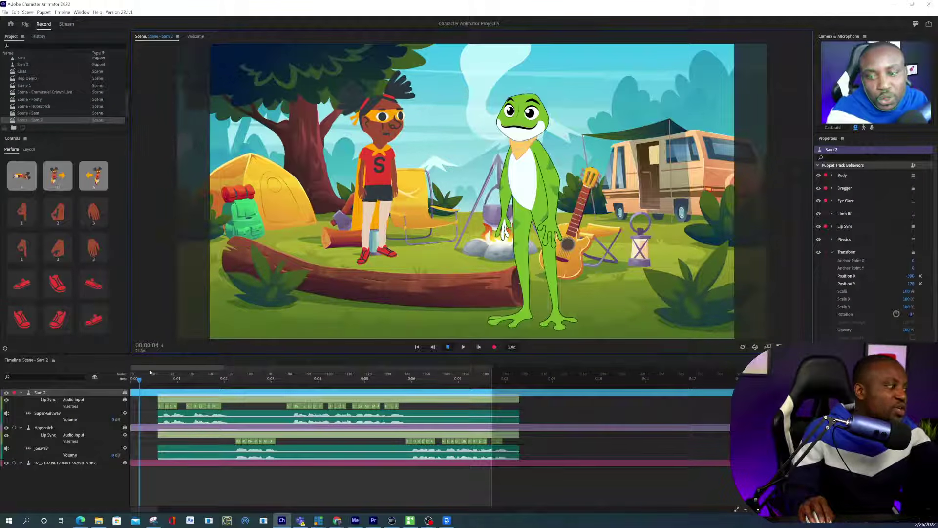
pyautogui.click(137, 379)
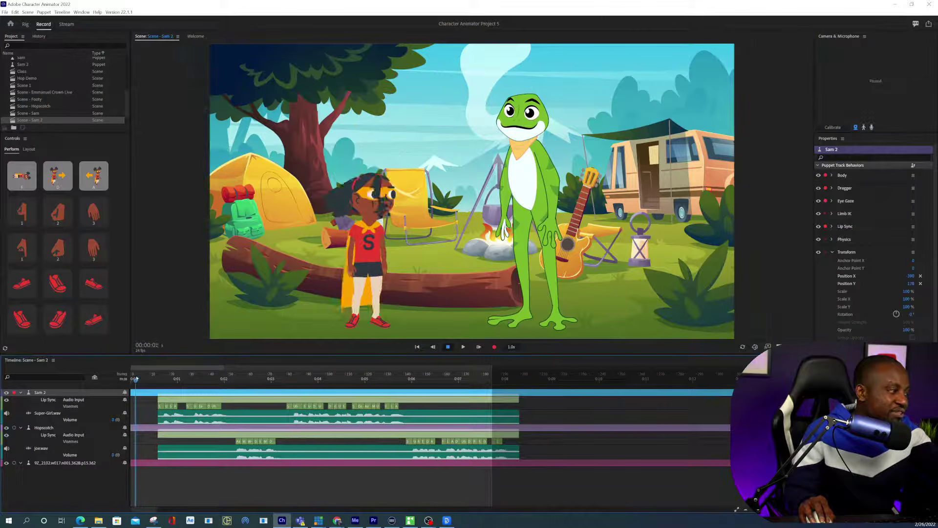
pyautogui.click(370, 221)
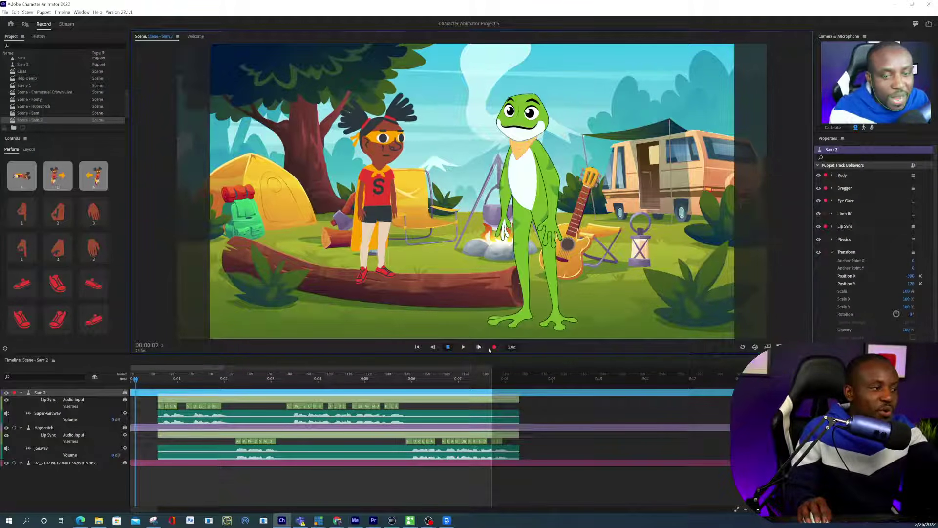
pyautogui.click(494, 347)
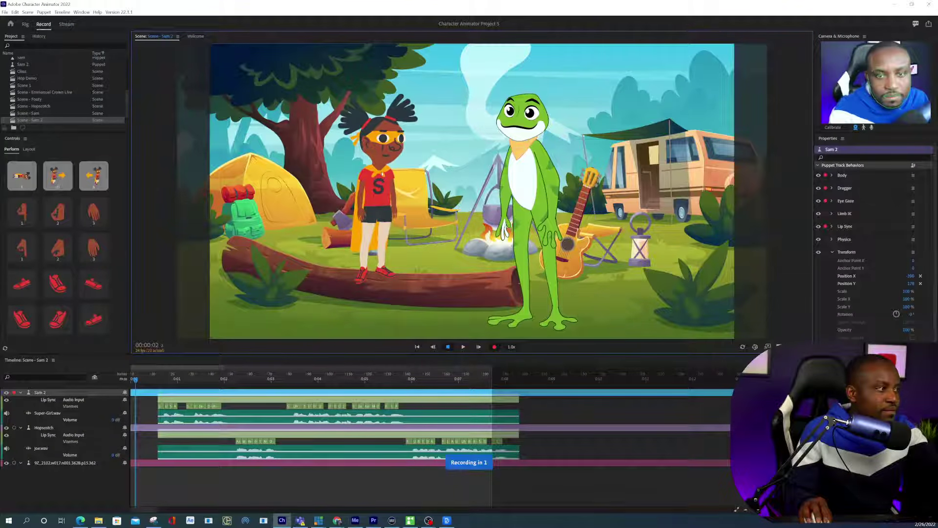
pyautogui.moveTo(382, 173); pyautogui.dragTo(389, 256)
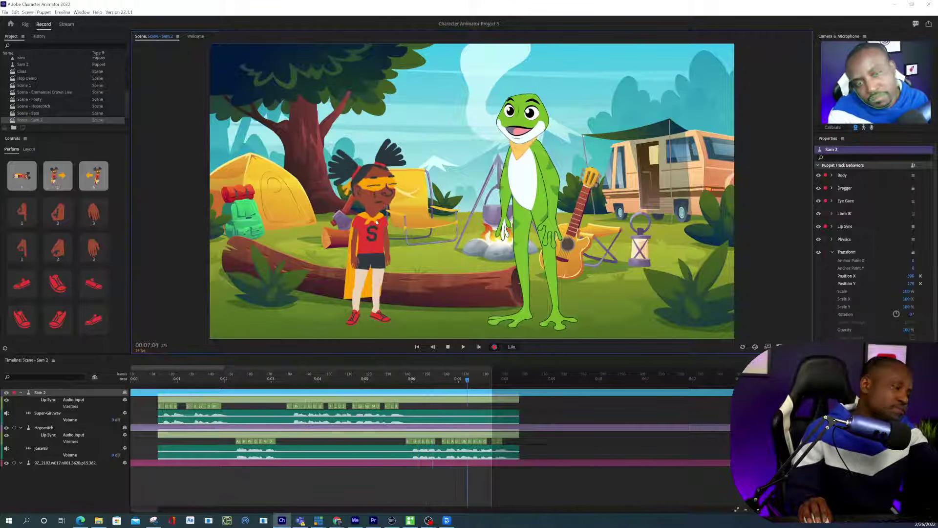
pyautogui.click(447, 347)
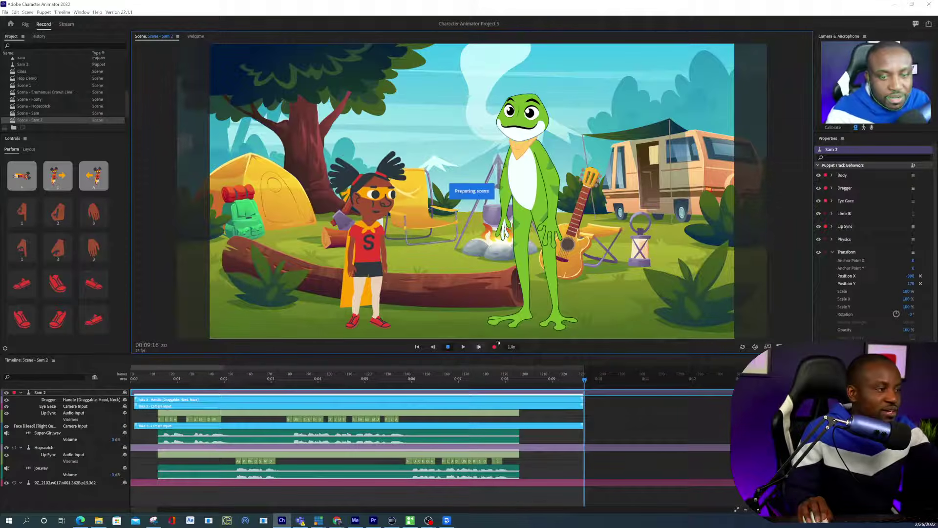
# Step: Record a Hopscotch performance from 00:00:02 with camera-driven face and eye movement, ending with the Exit - Hop Left trigger
pyautogui.click(141, 385)
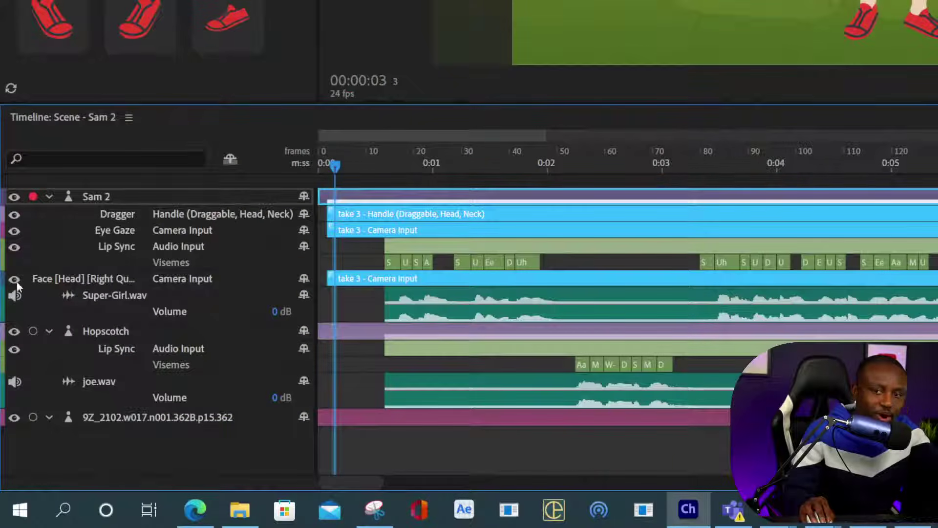
pyautogui.click(106, 329)
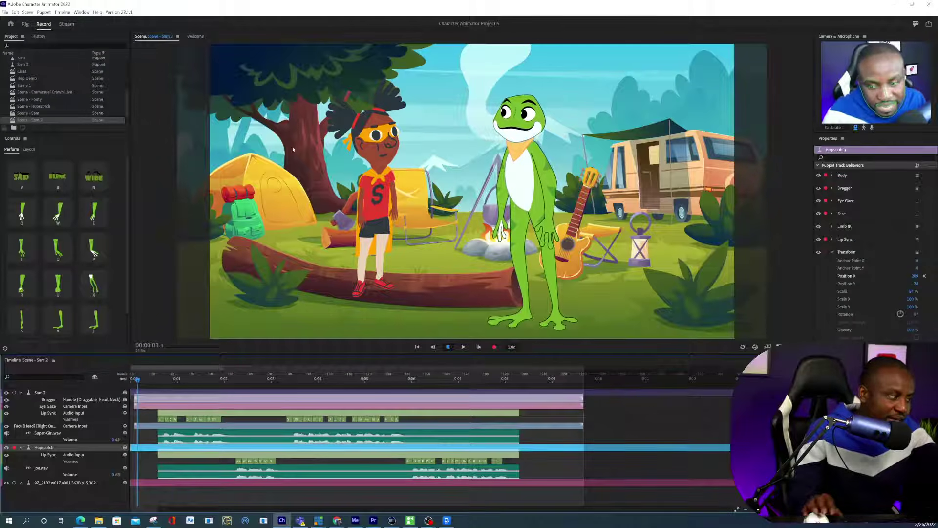
pyautogui.press('x')
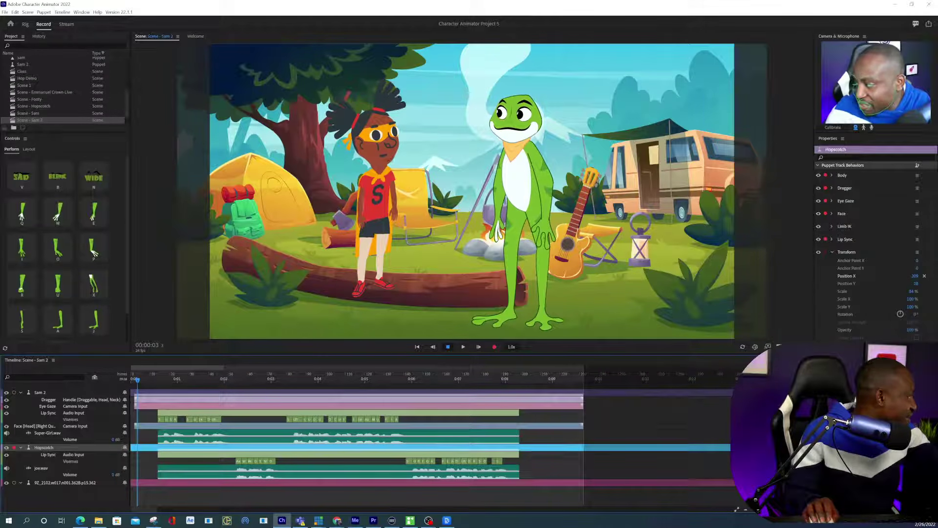
pyautogui.moveTo(138, 385); pyautogui.dragTo(135, 386)
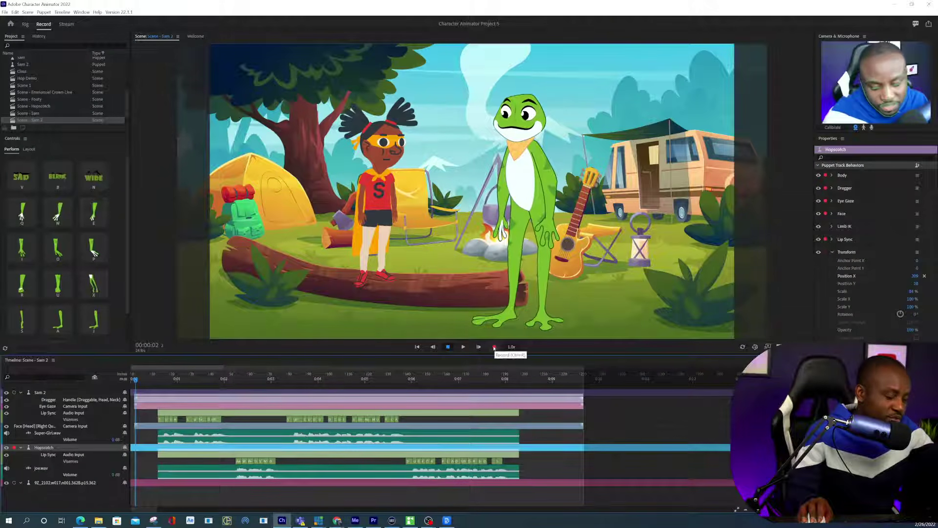
pyautogui.click(494, 347)
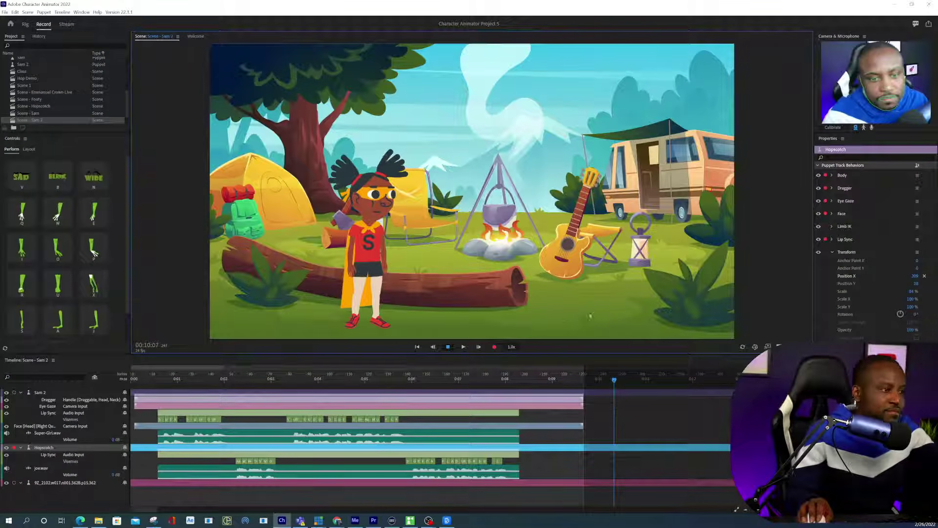
pyautogui.press('space')
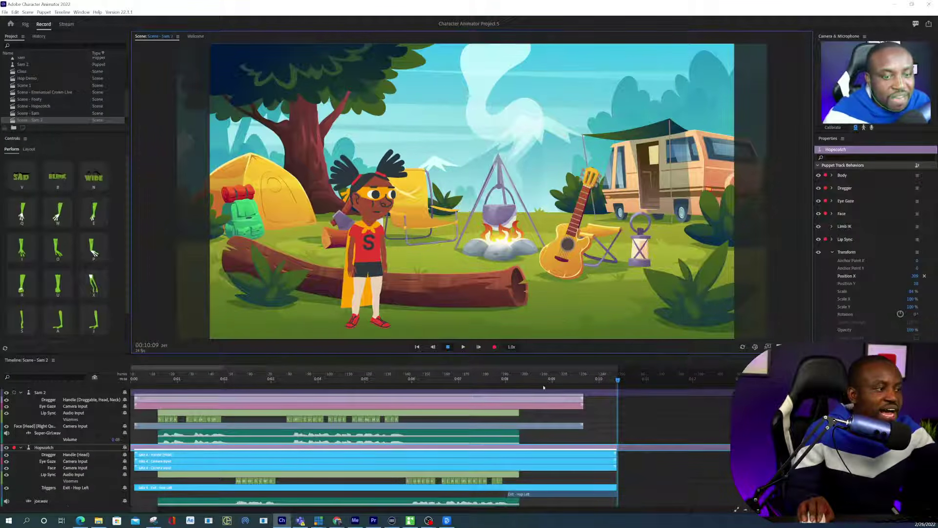
# Step: Review the recorded performances of both puppets, including Hopscotch's exit, and set the playhead to 00:00:14
pyautogui.click(533, 377)
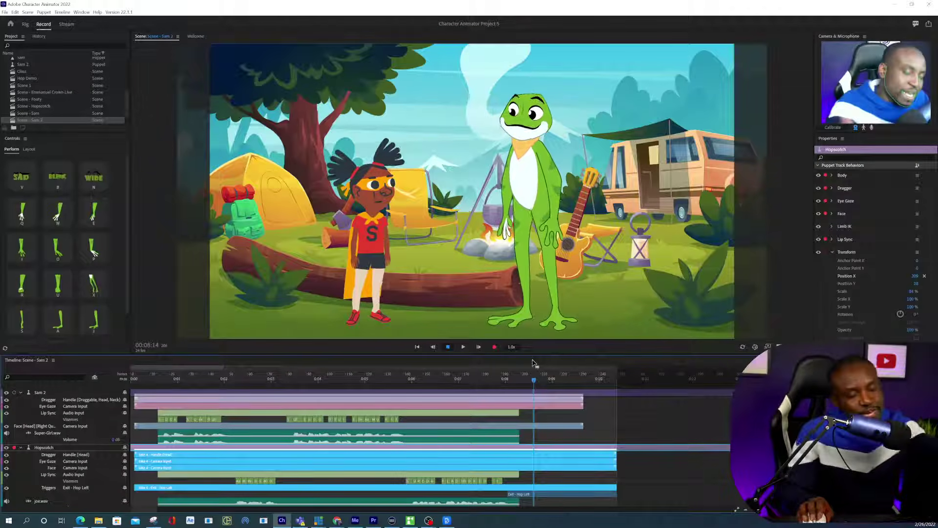
pyautogui.click(131, 377)
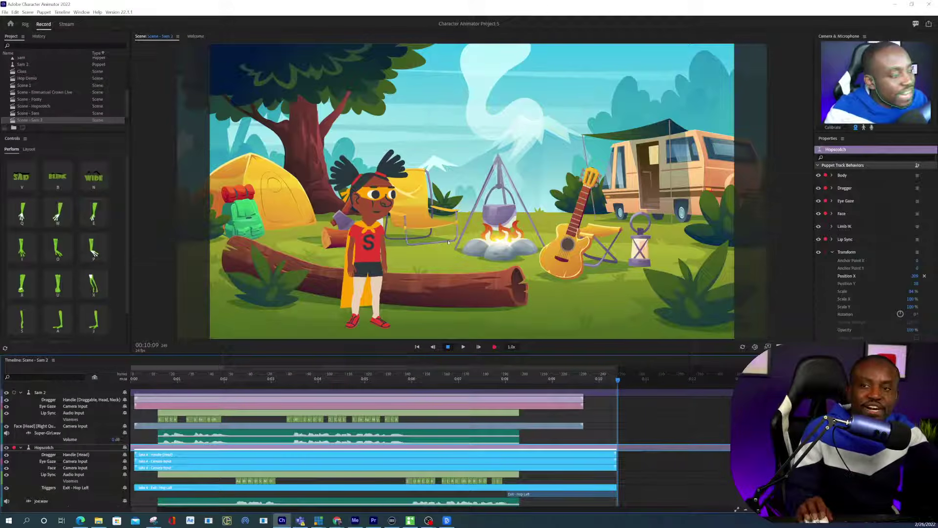
pyautogui.click(452, 380)
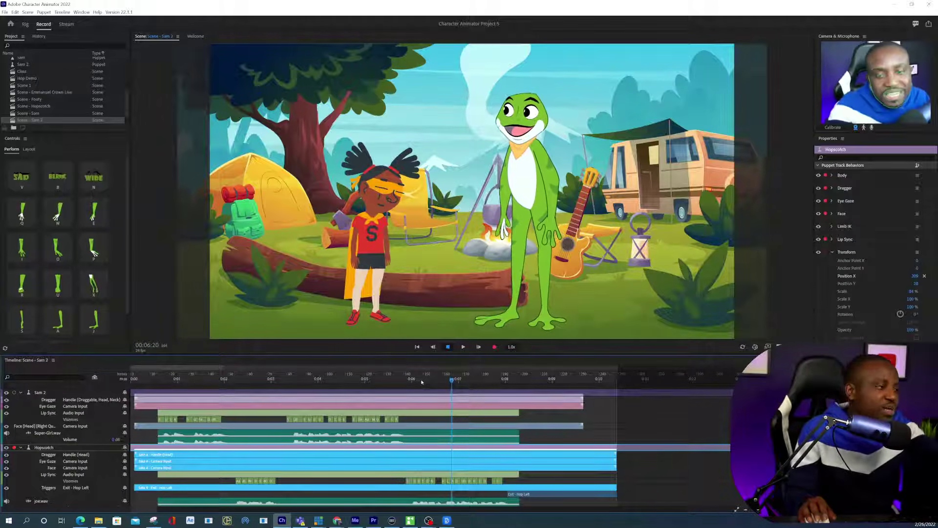
pyautogui.moveTo(410, 379); pyautogui.dragTo(159, 381)
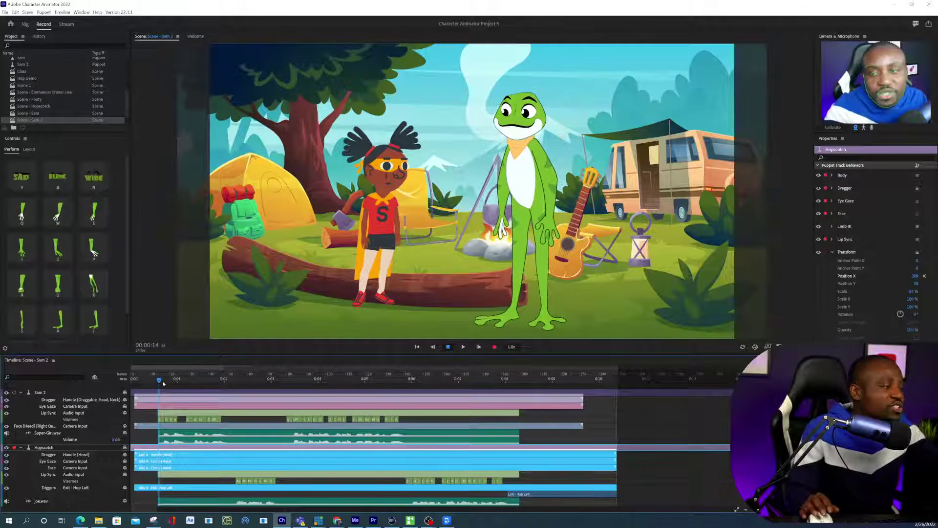
# Step: Switch to Chrome and review the Freepik campsite, Super Power Fly By 46406, Jump and Woods Birds Ambience pages, previewing the fly-by sound
pyautogui.moveTo(332, 518)
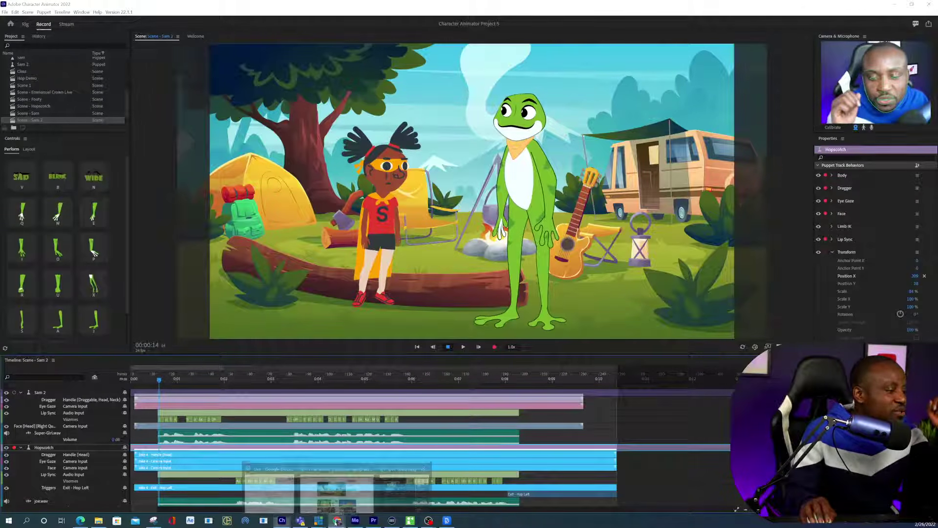
pyautogui.click(336, 488)
pyautogui.click(205, 7)
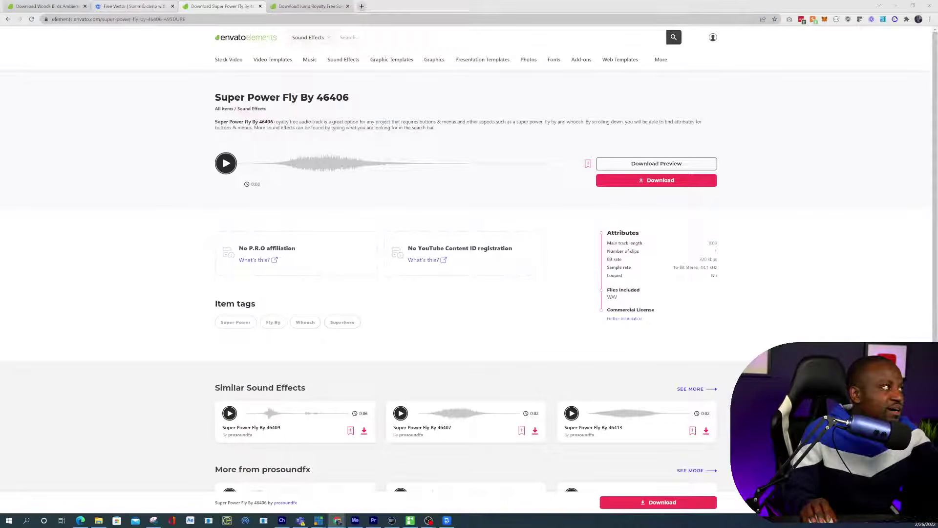
pyautogui.click(132, 6)
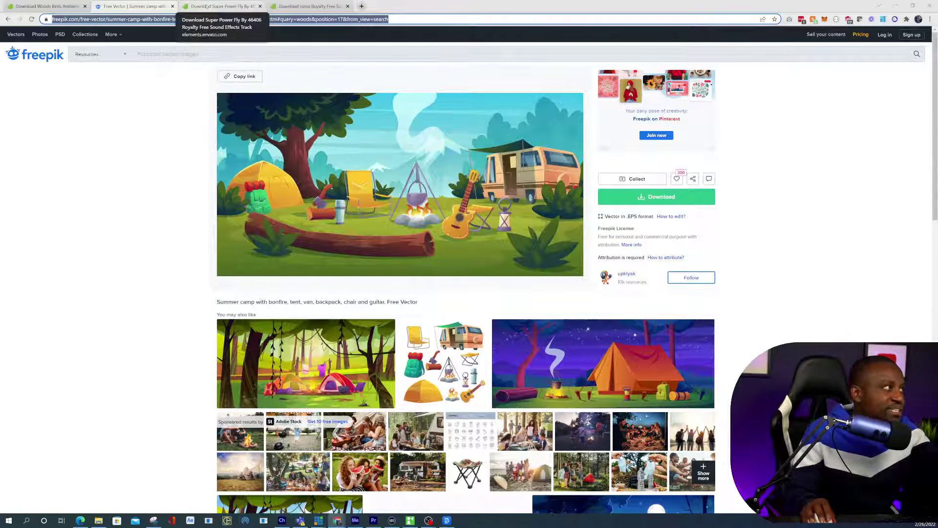
pyautogui.click(208, 6)
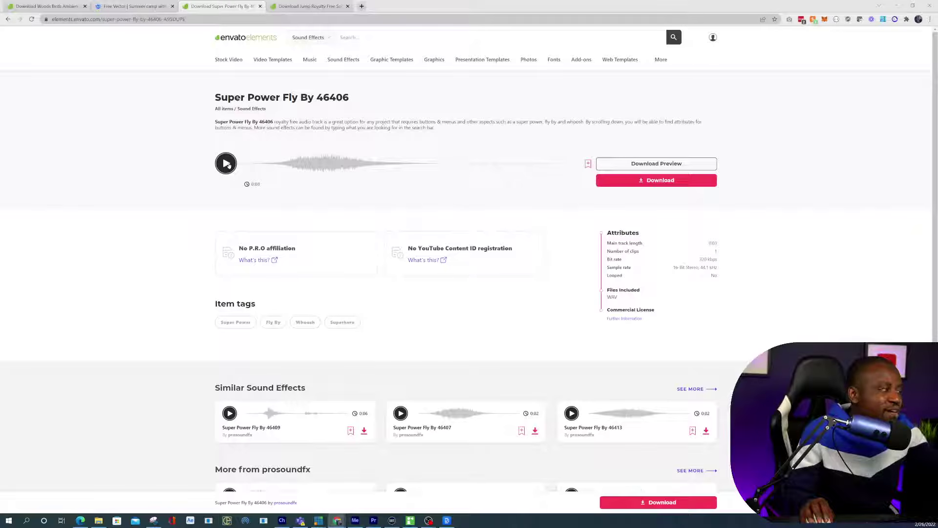
pyautogui.click(228, 165)
pyautogui.click(228, 165)
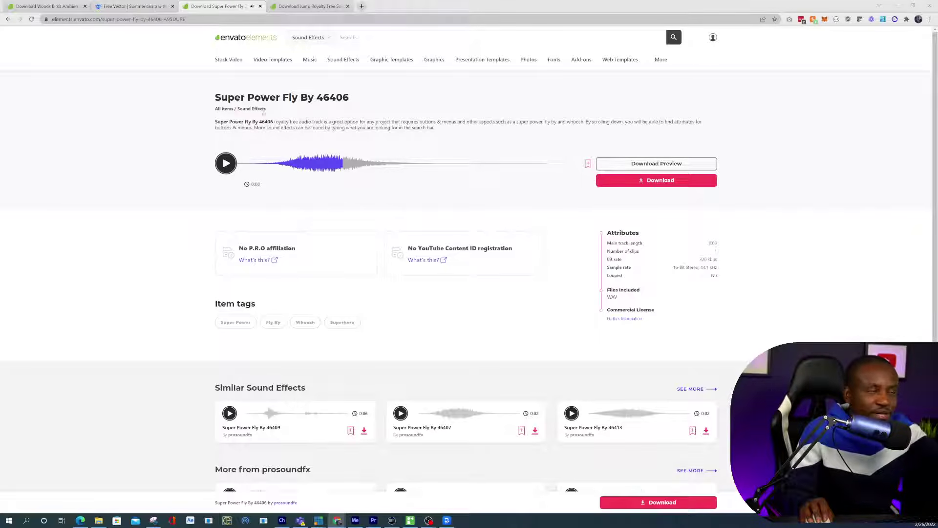
pyautogui.click(297, 6)
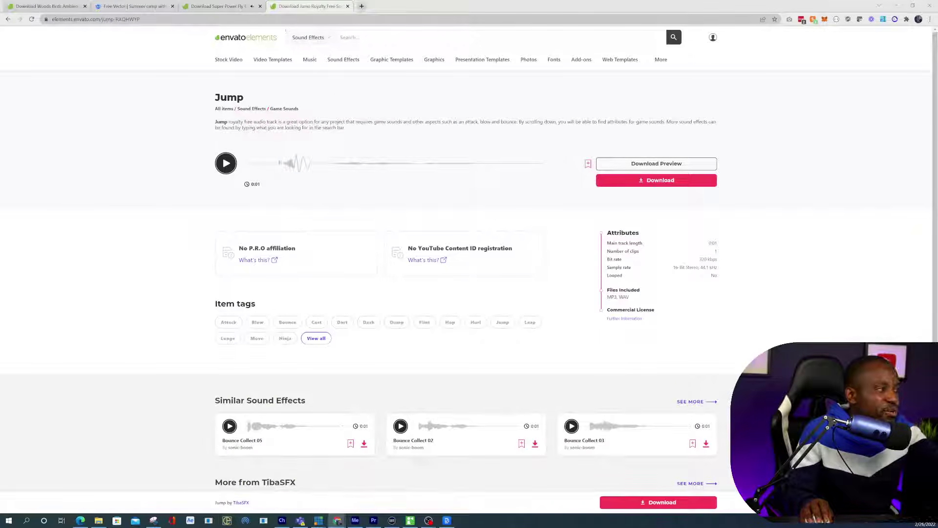
pyautogui.click(23, 5)
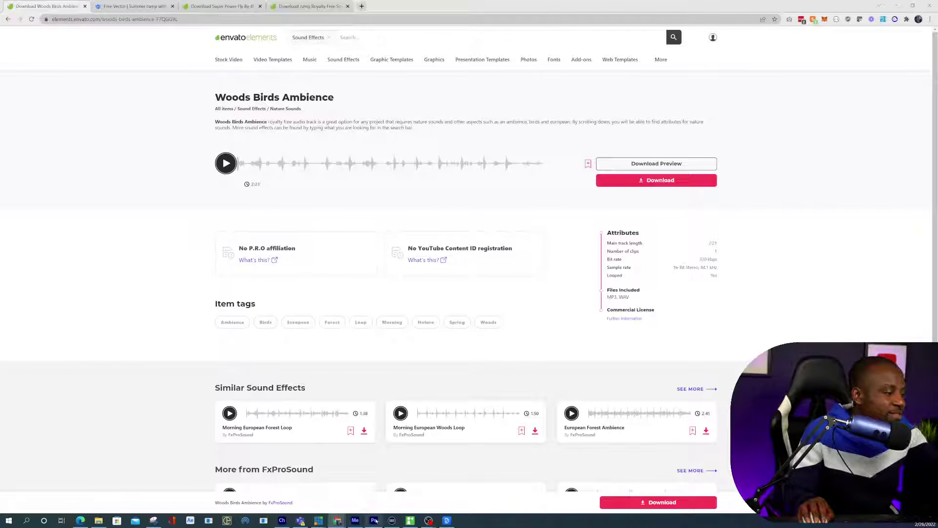
# Step: Switch to Adobe Character Animator and look over the audio files in the project
pyautogui.moveTo(372, 524)
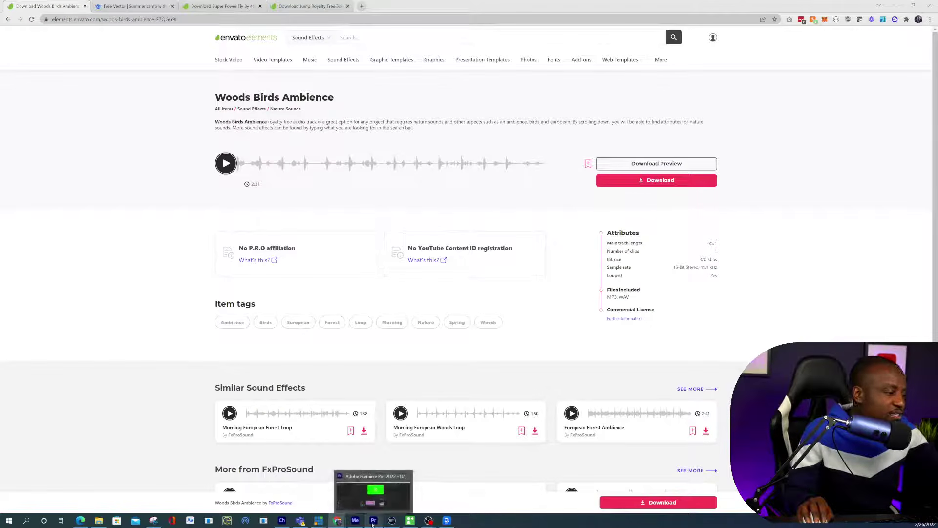
pyautogui.click(281, 521)
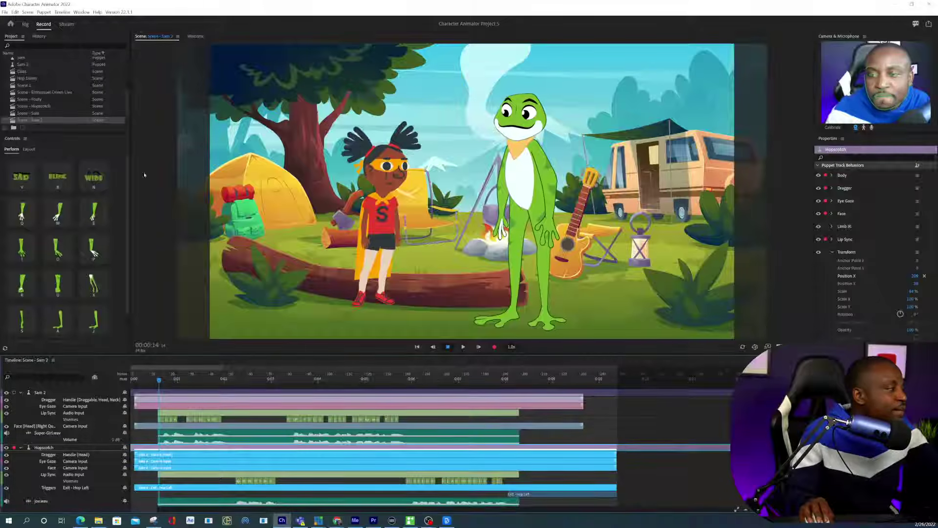
pyautogui.scroll(5, 48, 85)
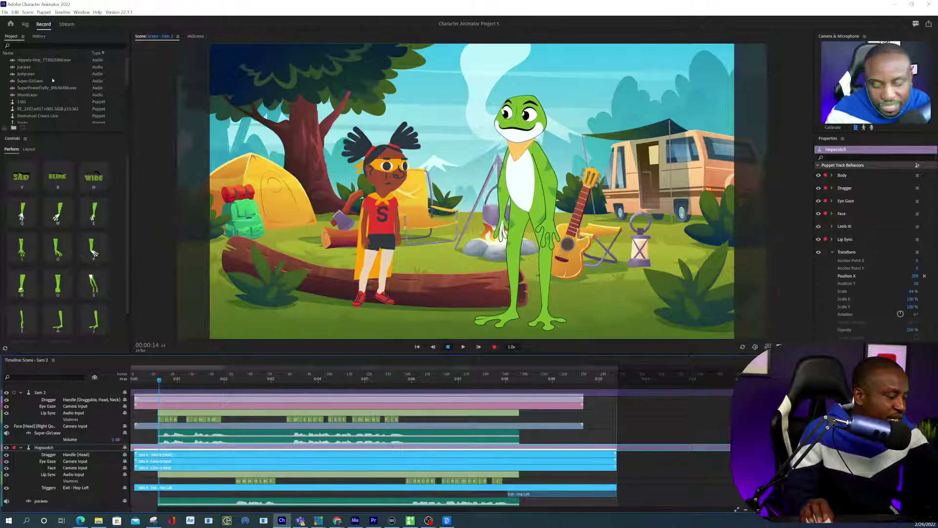
pyautogui.click(15, 12)
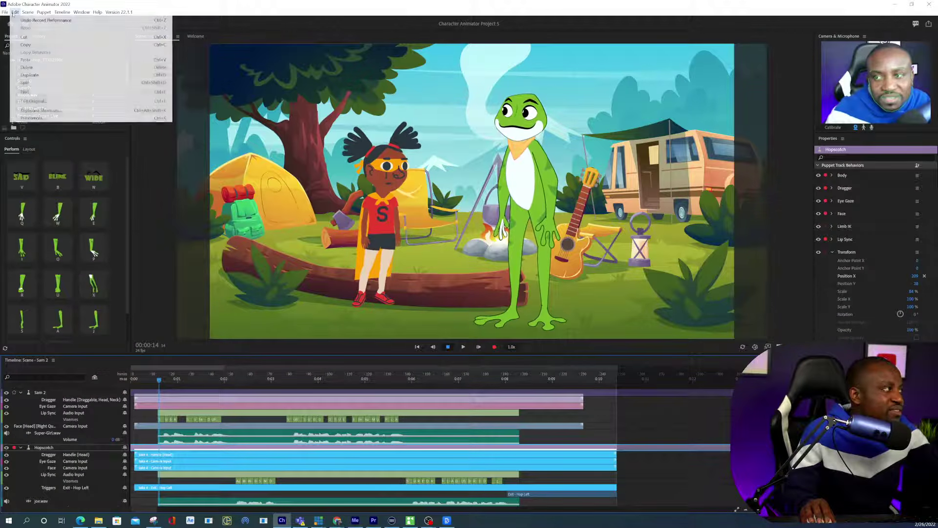
pyautogui.moveTo(5, 12)
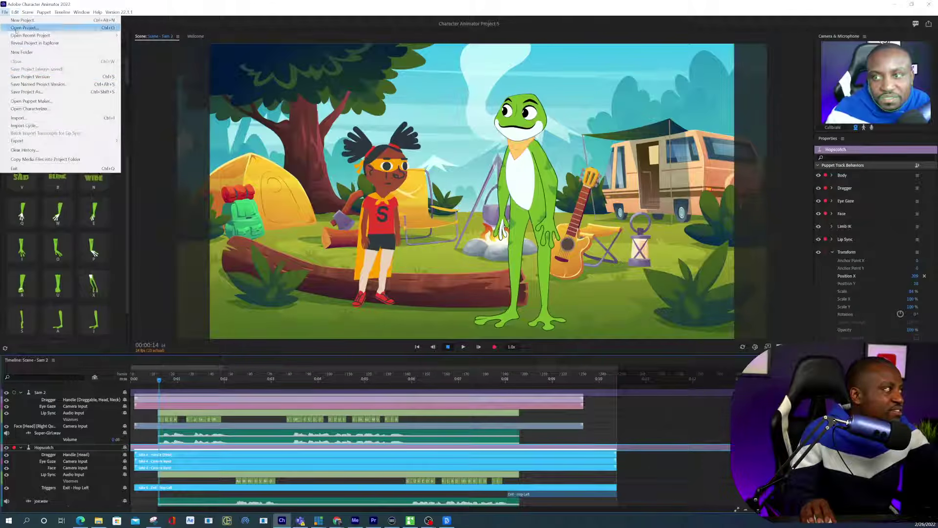
pyautogui.click(18, 118)
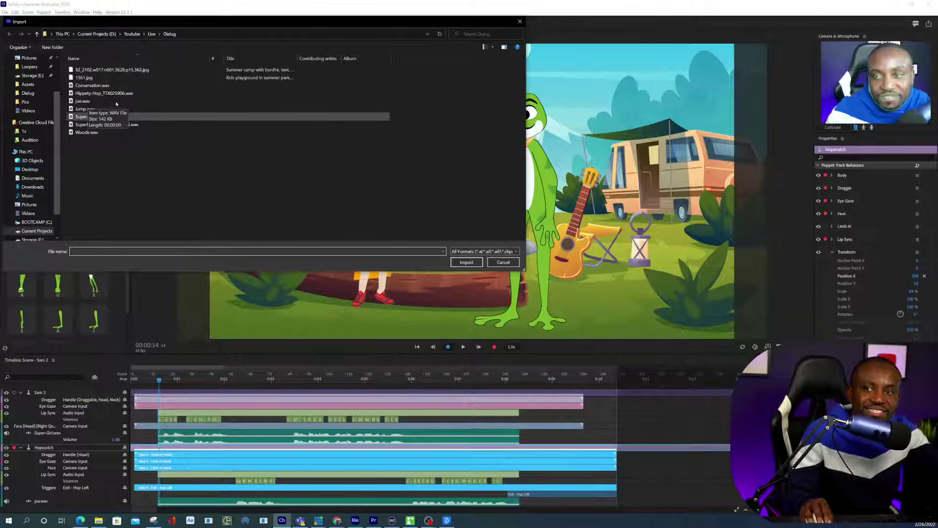
pyautogui.click(503, 262)
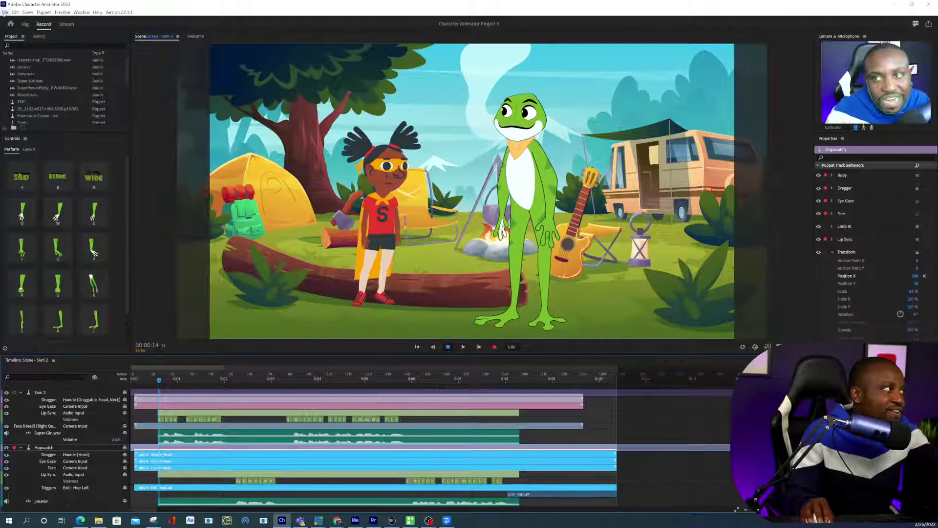
# Step: Try to import all the files from the Dialog folder into the project
pyautogui.click(5, 12)
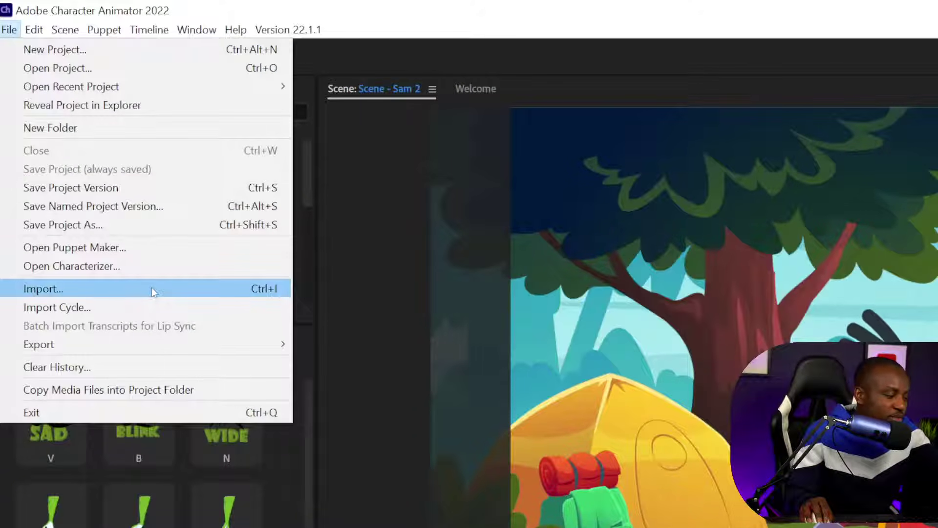
pyautogui.click(151, 288)
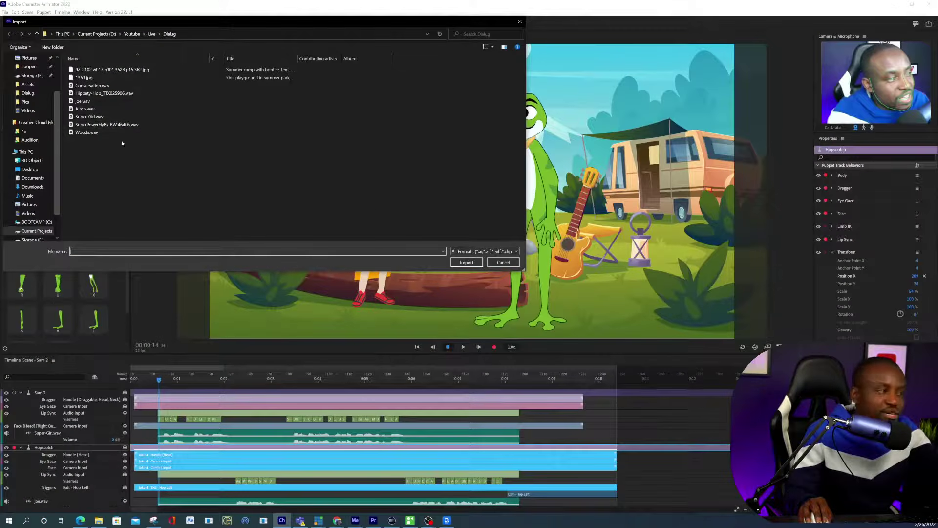
pyautogui.hotkey('ctrl', 'a')
pyautogui.click(467, 262)
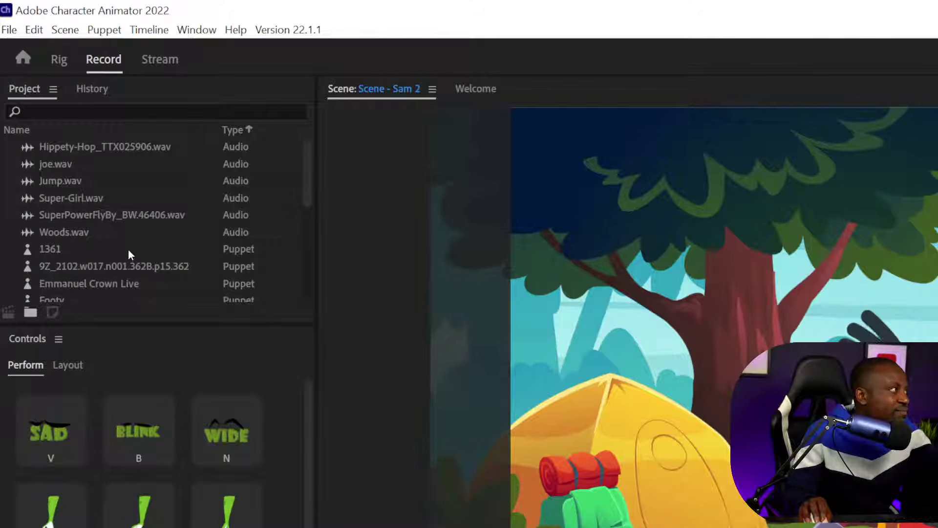
# Step: Add Woods.wav to the Scene - Sam 2 timeline directly below joe.wav, and play the scene with the ambience
pyautogui.click(93, 233)
pyautogui.scroll(-1, 58, 231)
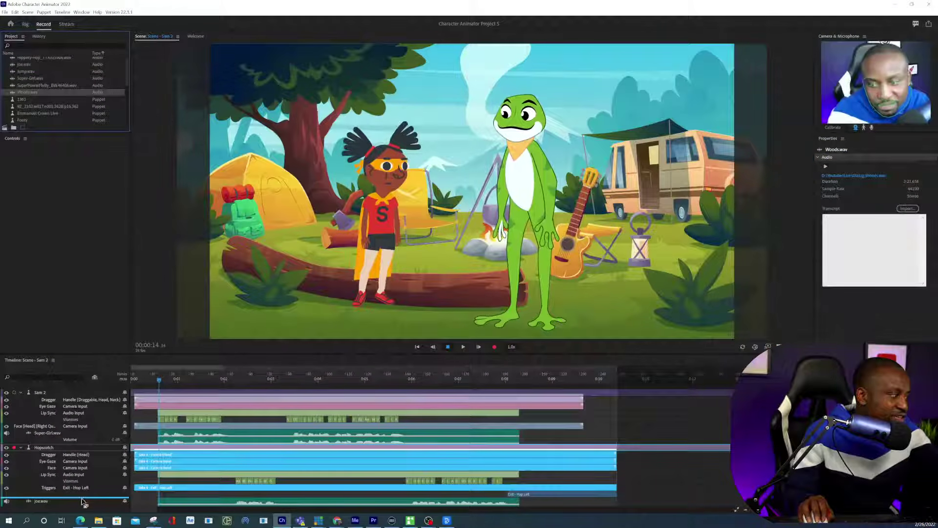
pyautogui.moveTo(81, 503); pyautogui.dragTo(81, 504)
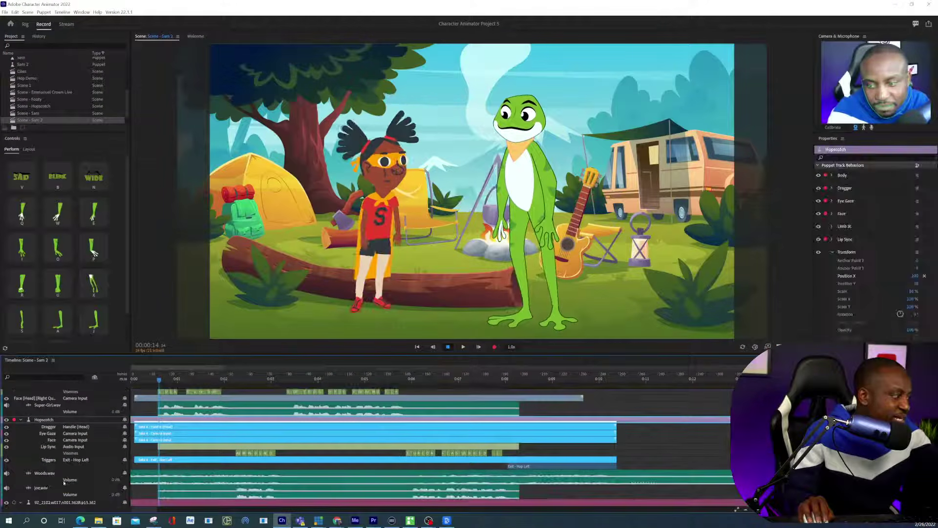
pyautogui.click(46, 472)
pyautogui.moveTo(45, 495); pyautogui.dragTo(46, 496)
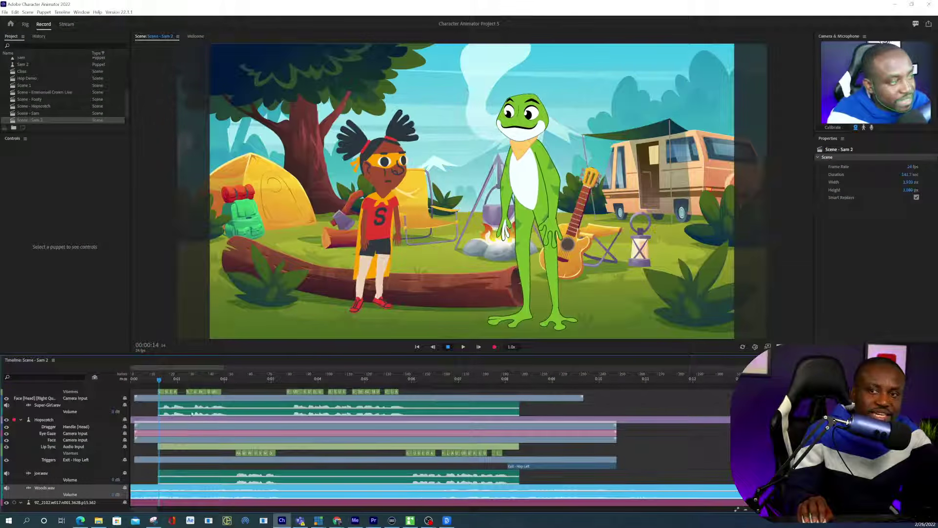
pyautogui.press('space')
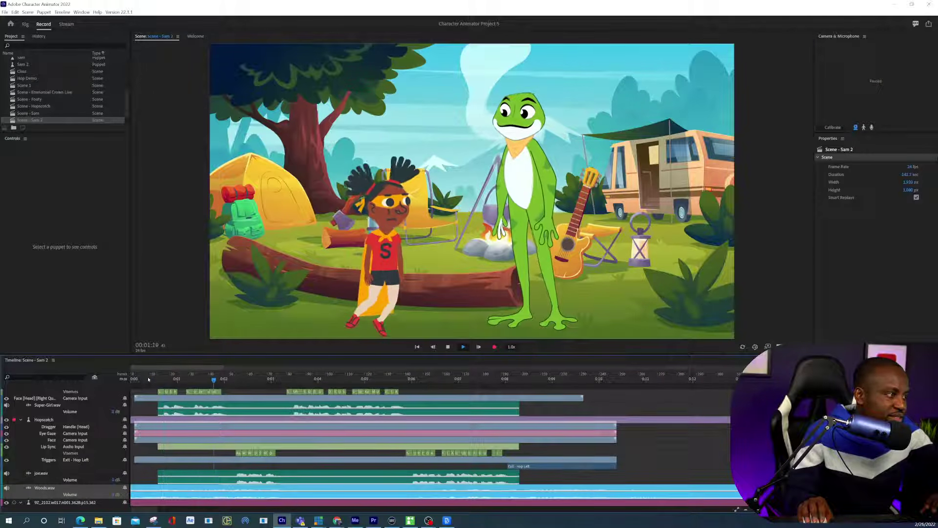
pyautogui.press('space')
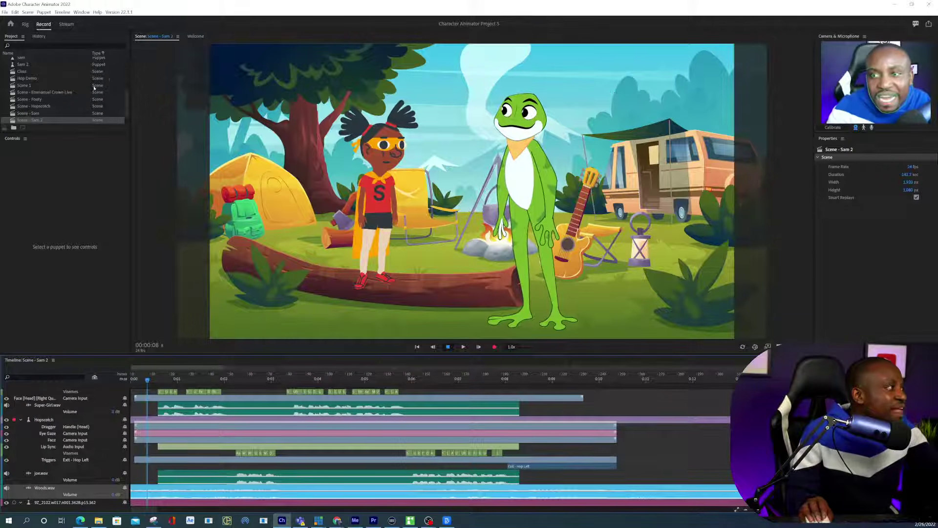
# Step: Add SuperPowerFlyBy_BW.46406.wav below Woods.wav in the timeline and shift its clip to start at about frame 15
pyautogui.scroll(5, 59, 75)
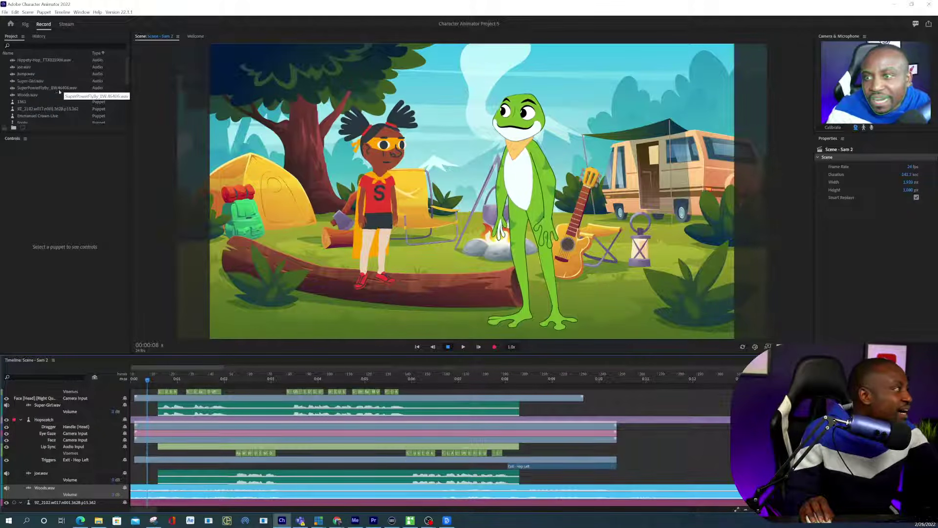
pyautogui.click(32, 89)
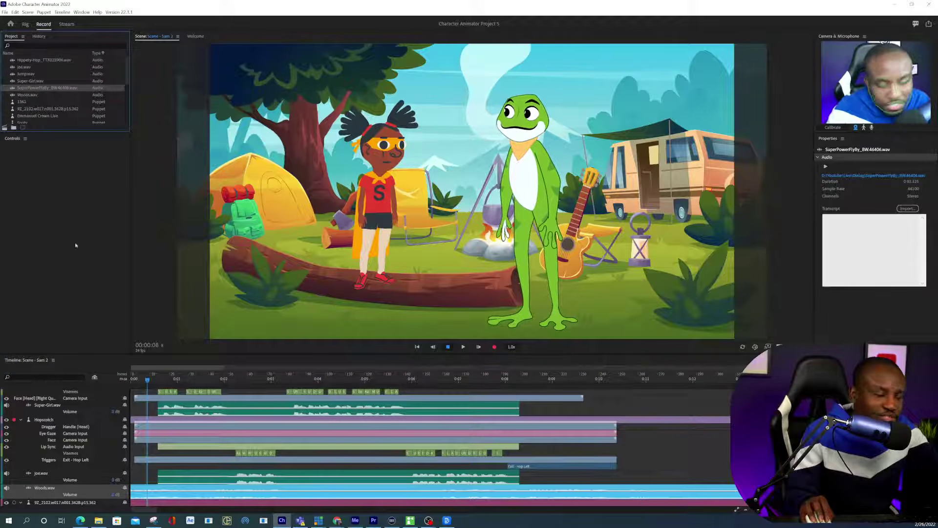
pyautogui.moveTo(80, 481); pyautogui.dragTo(98, 511)
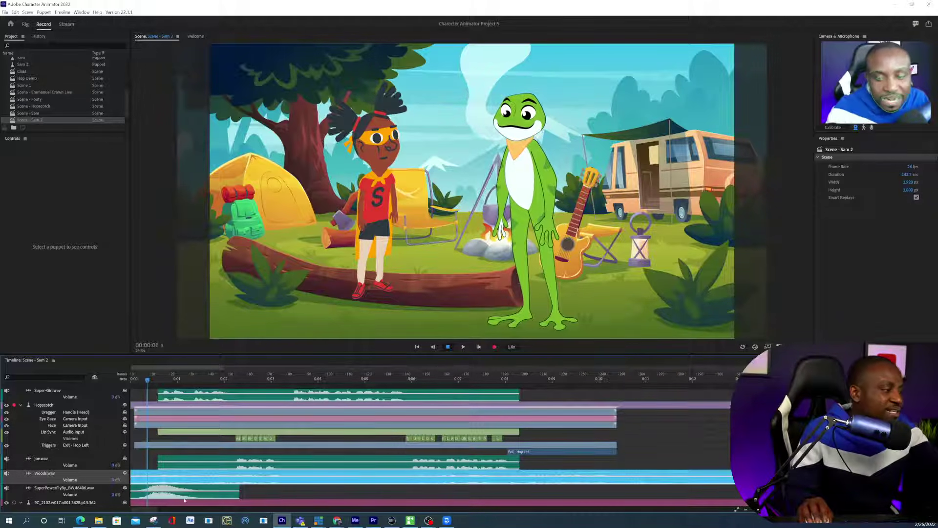
pyautogui.moveTo(168, 489); pyautogui.dragTo(184, 493)
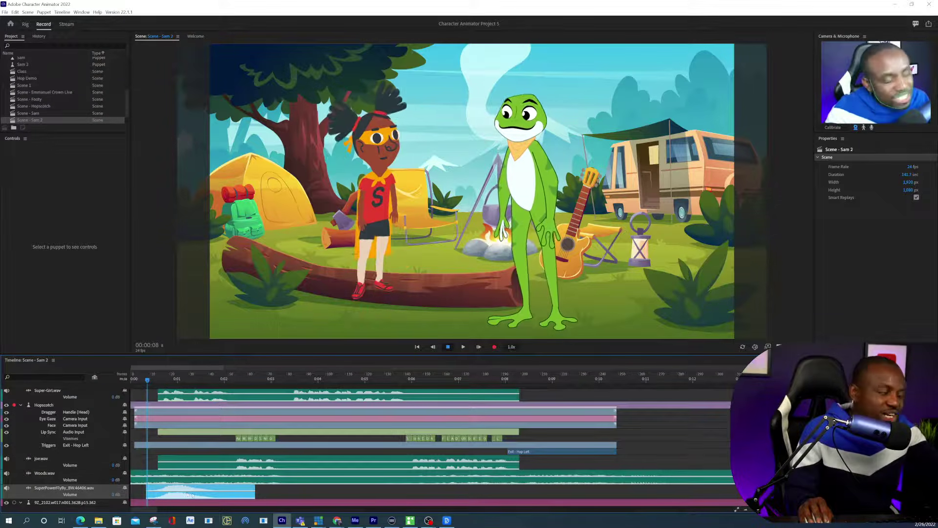
pyautogui.moveTo(192, 495); pyautogui.dragTo(207, 495)
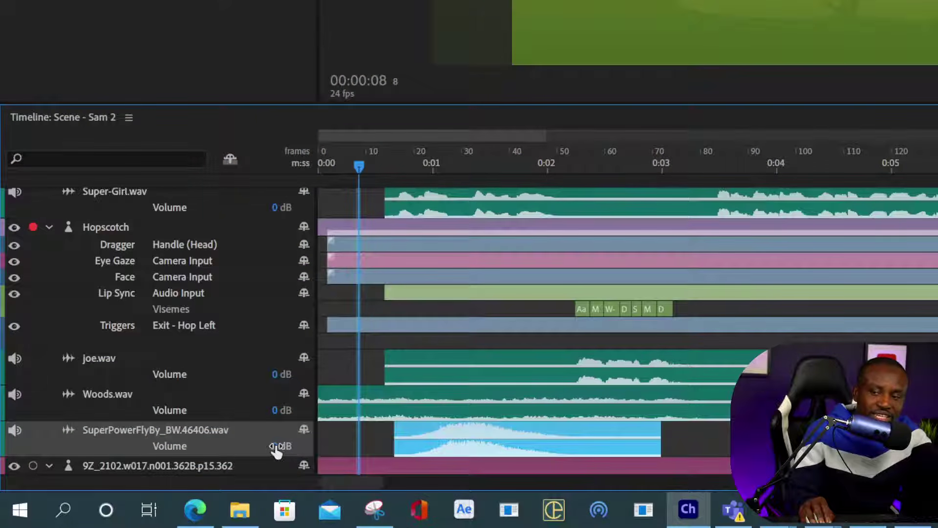
# Step: Set the volume of SuperPowerFlyBy_BW.46406.wav to -10 dB
pyautogui.click(276, 444)
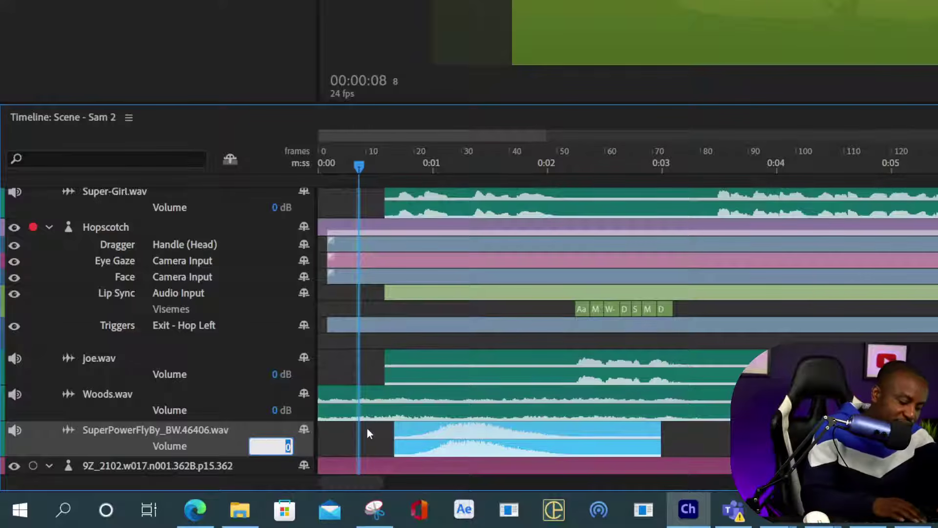
pyautogui.write('-10')
pyautogui.press('Return')
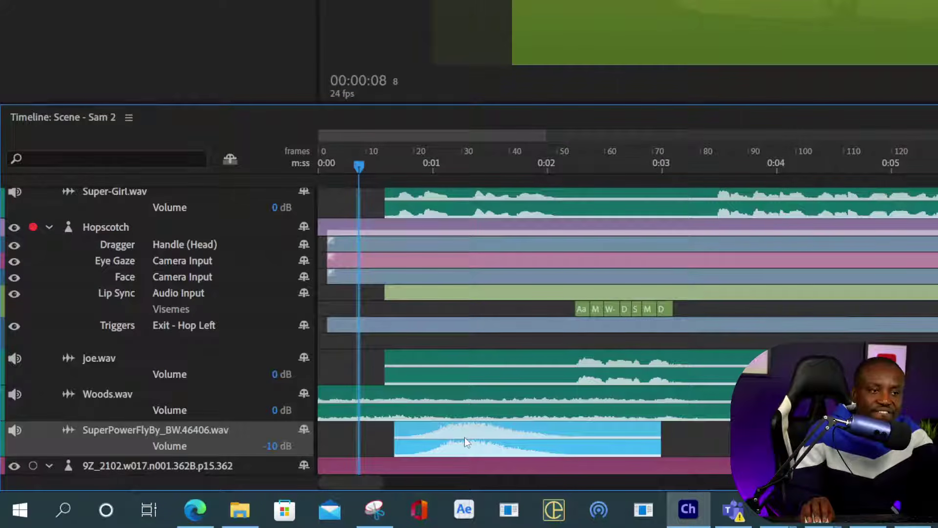
# Step: Reposition the SuperPowerFlyBy_BW.46406.wav clip while previewing Sam 2's landing, leaving the clip starting at about frame 5
pyautogui.moveTo(464, 437); pyautogui.dragTo(634, 445)
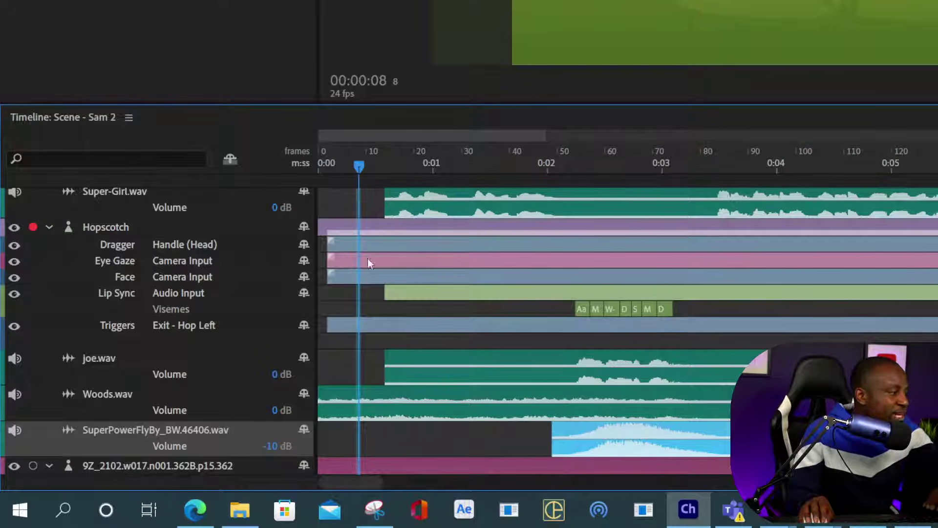
pyautogui.moveTo(362, 168); pyautogui.dragTo(410, 185)
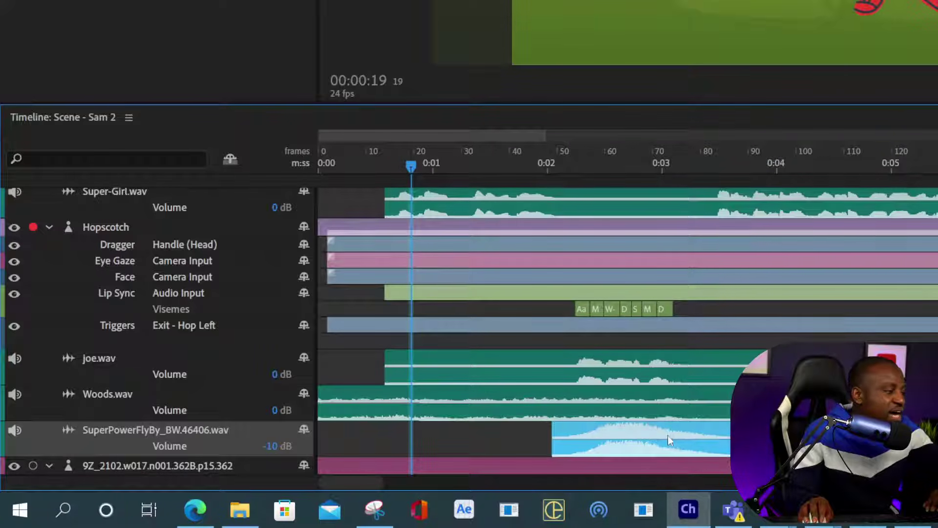
pyautogui.moveTo(674, 441); pyautogui.dragTo(488, 444)
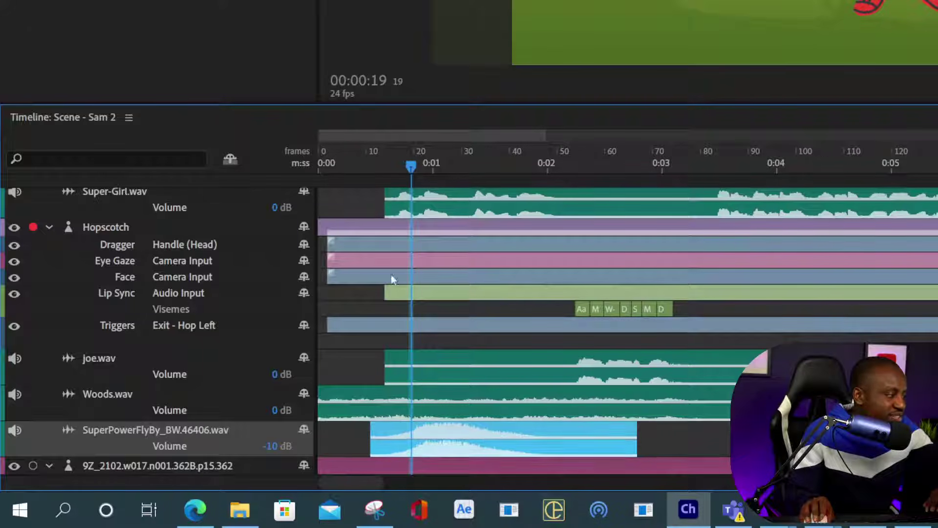
pyautogui.click(359, 155)
pyautogui.press('space')
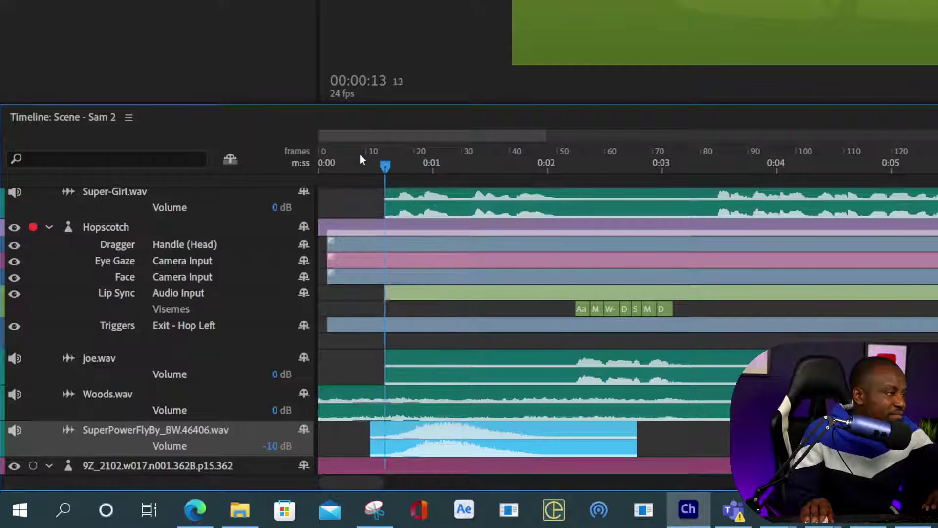
pyautogui.press('space')
pyautogui.moveTo(400, 457); pyautogui.dragTo(376, 458)
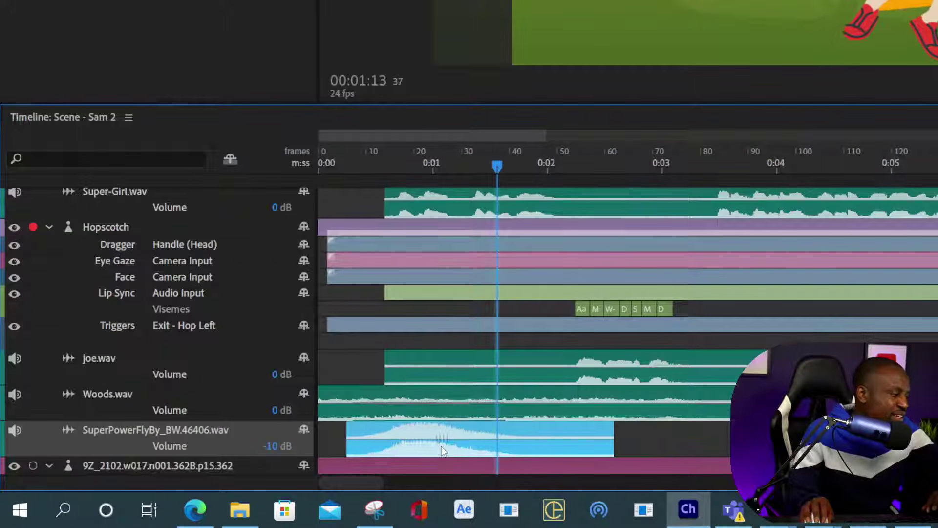
# Step: Set the volume of SuperPowerFlyBy_BW.46406.wav to -20 dB, replay the scene's opening, and set the playhead to 00:02:15
pyautogui.click(279, 446)
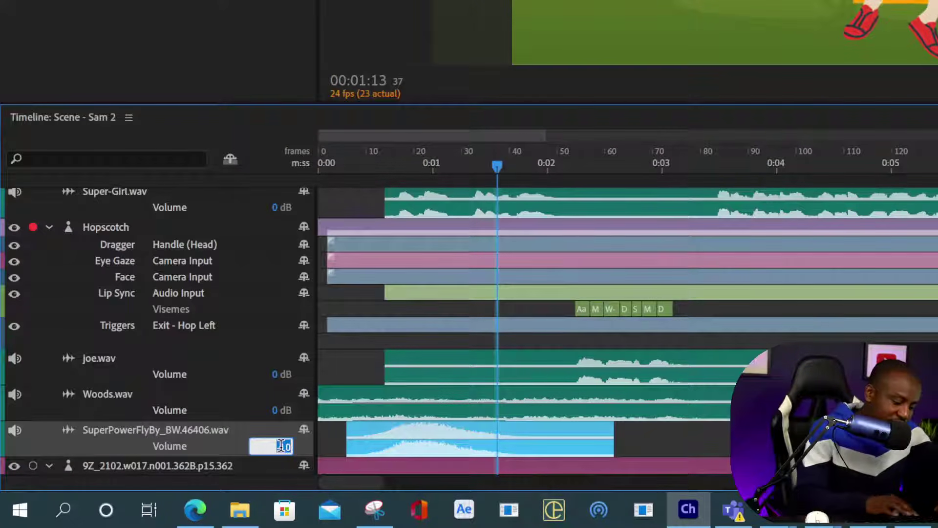
pyautogui.write('-20')
pyautogui.press('Return')
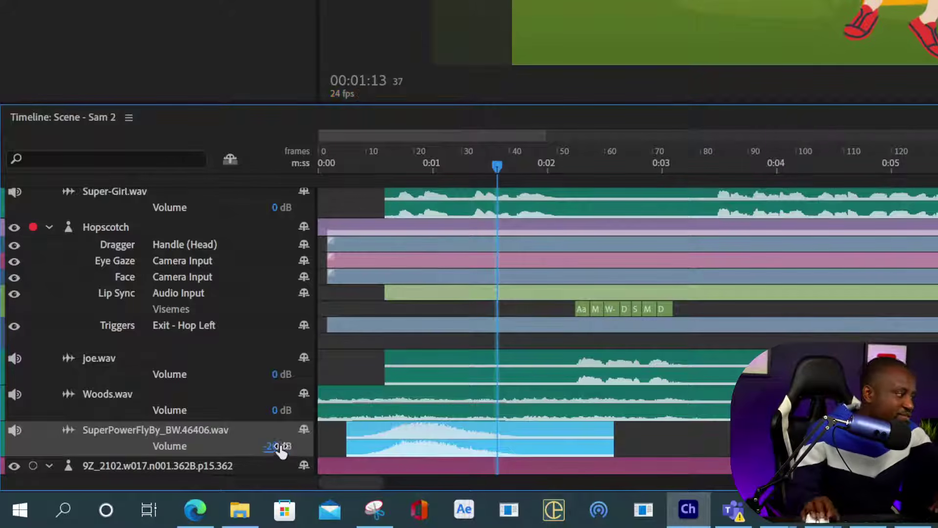
pyautogui.click(334, 161)
pyautogui.press('space')
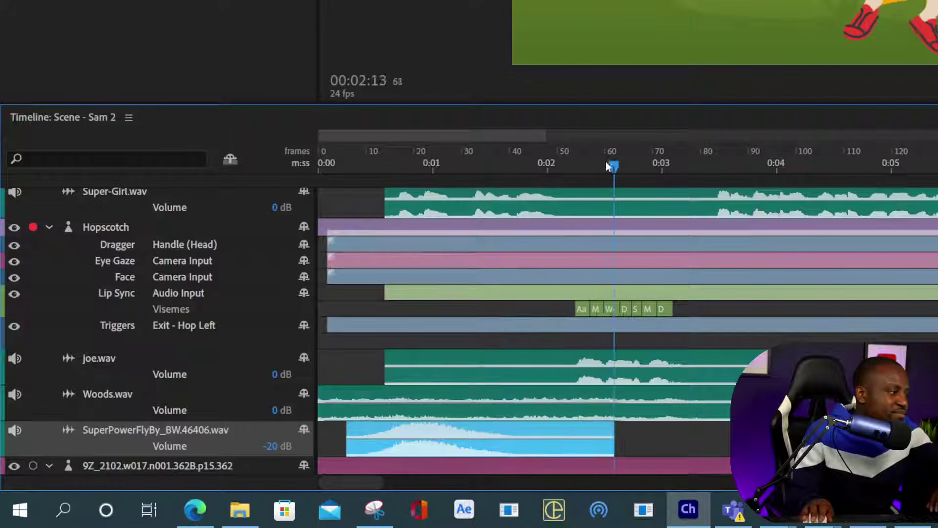
pyautogui.click(620, 163)
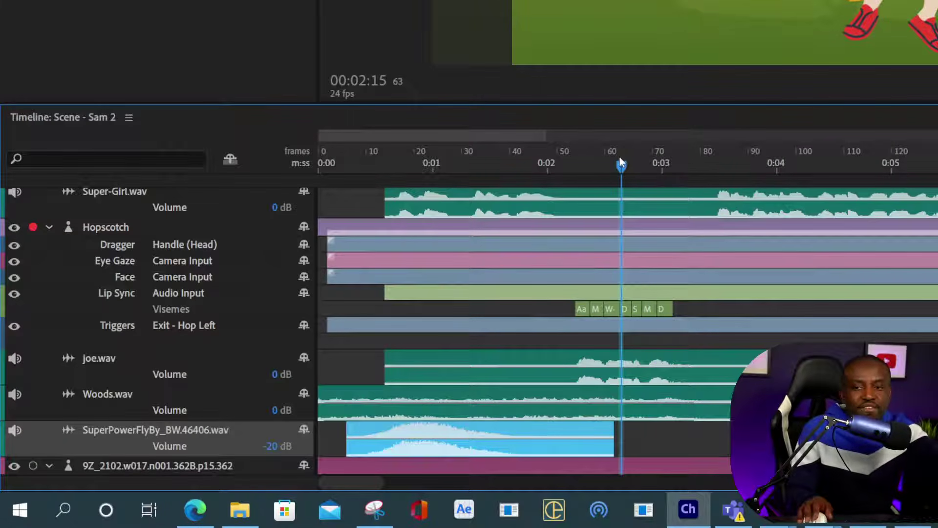